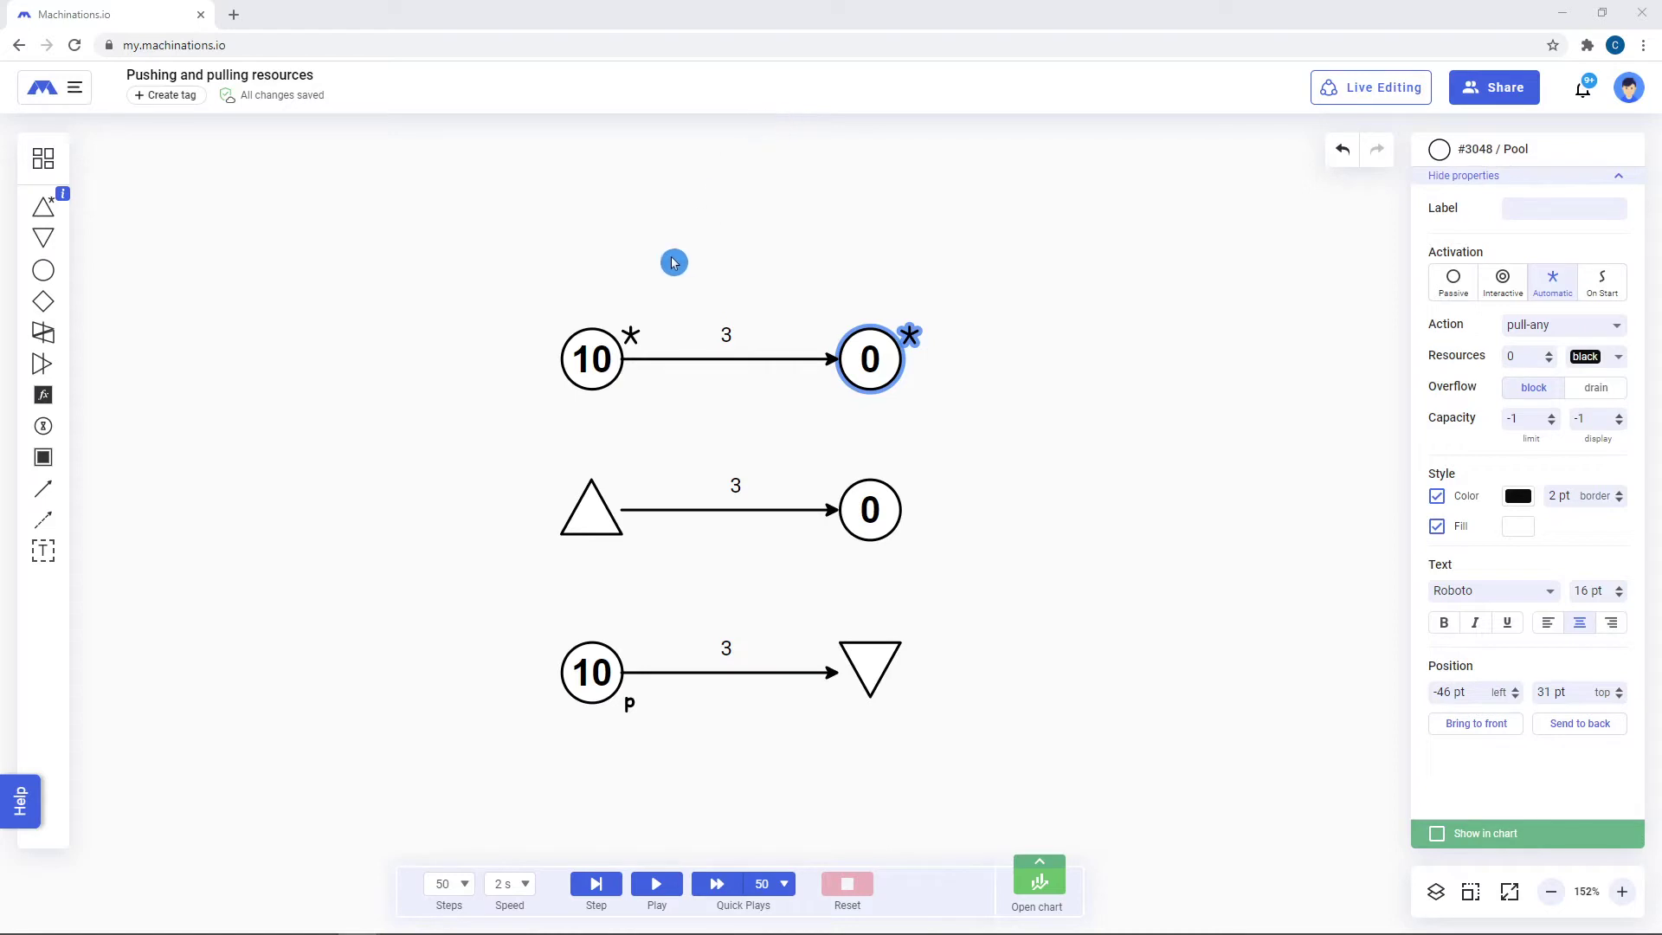
Check the top-left pool's action modes, then run the pull-any simulation from the top-right pool
left_click(595, 369)
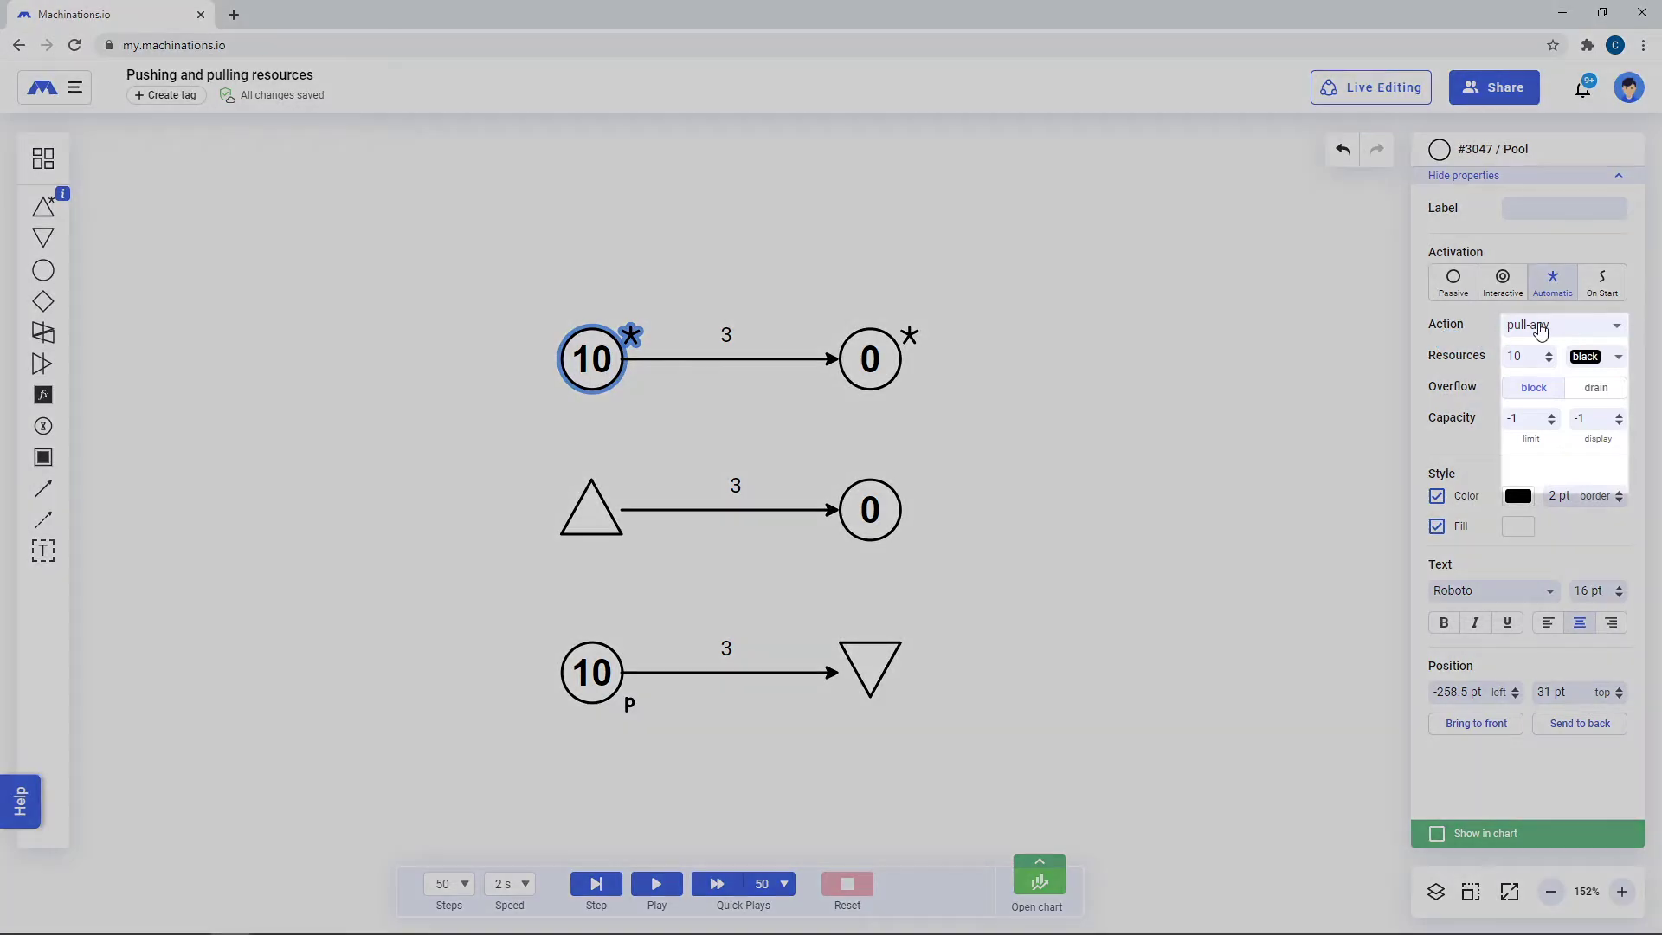
left_click(1522, 326)
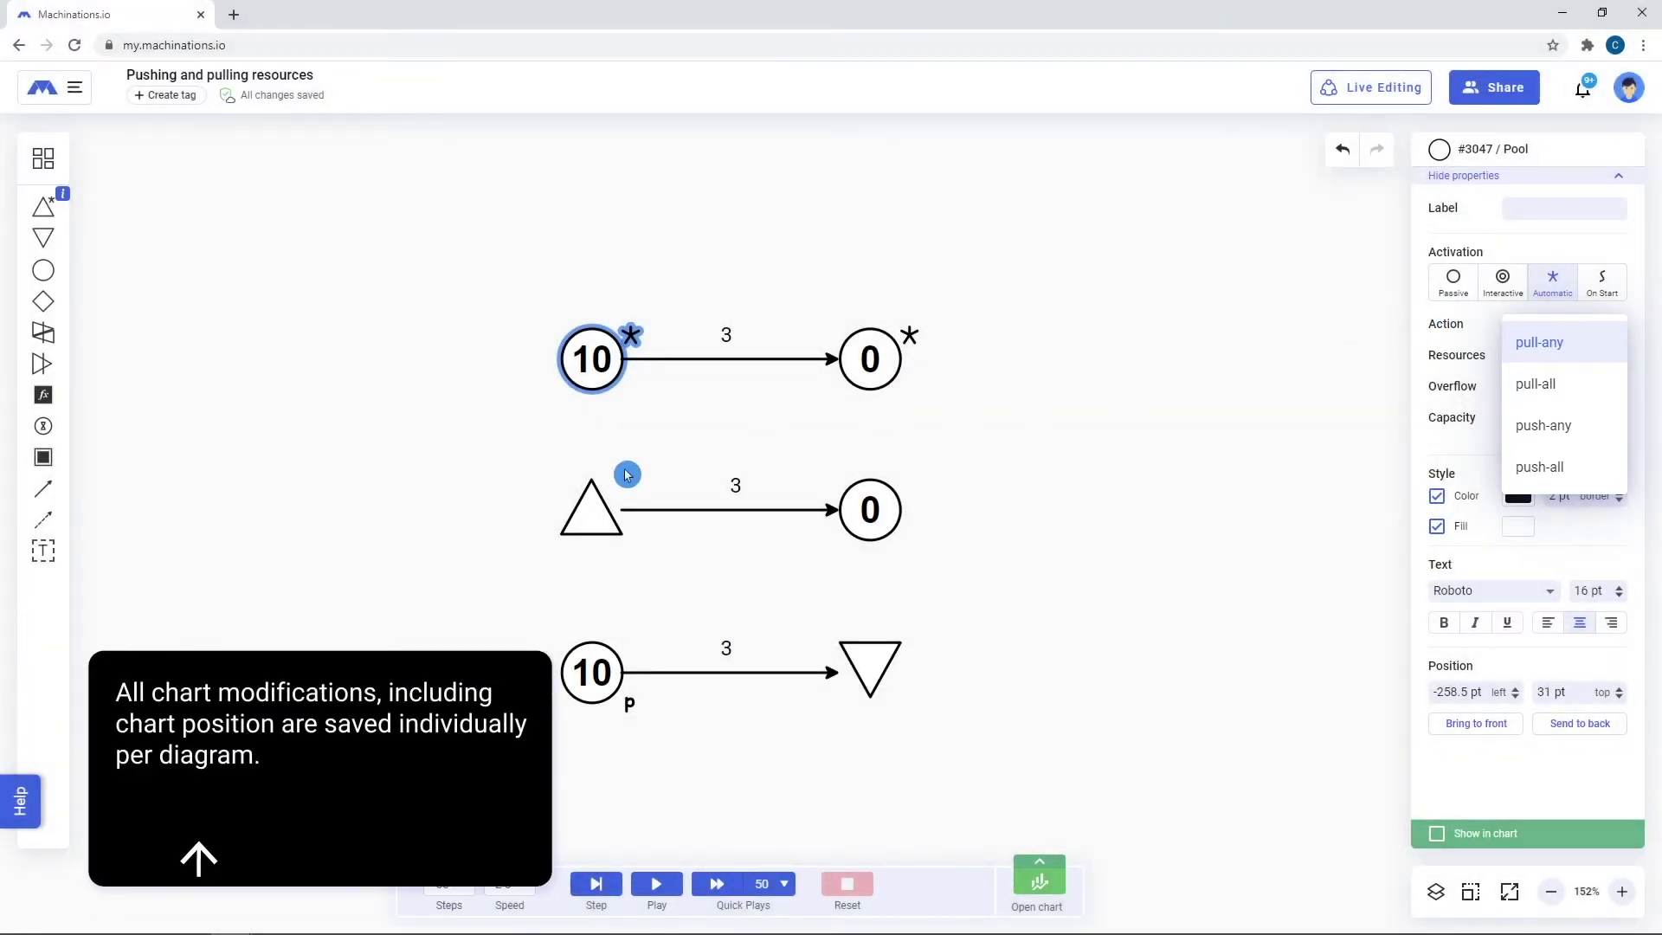
left_click(584, 510)
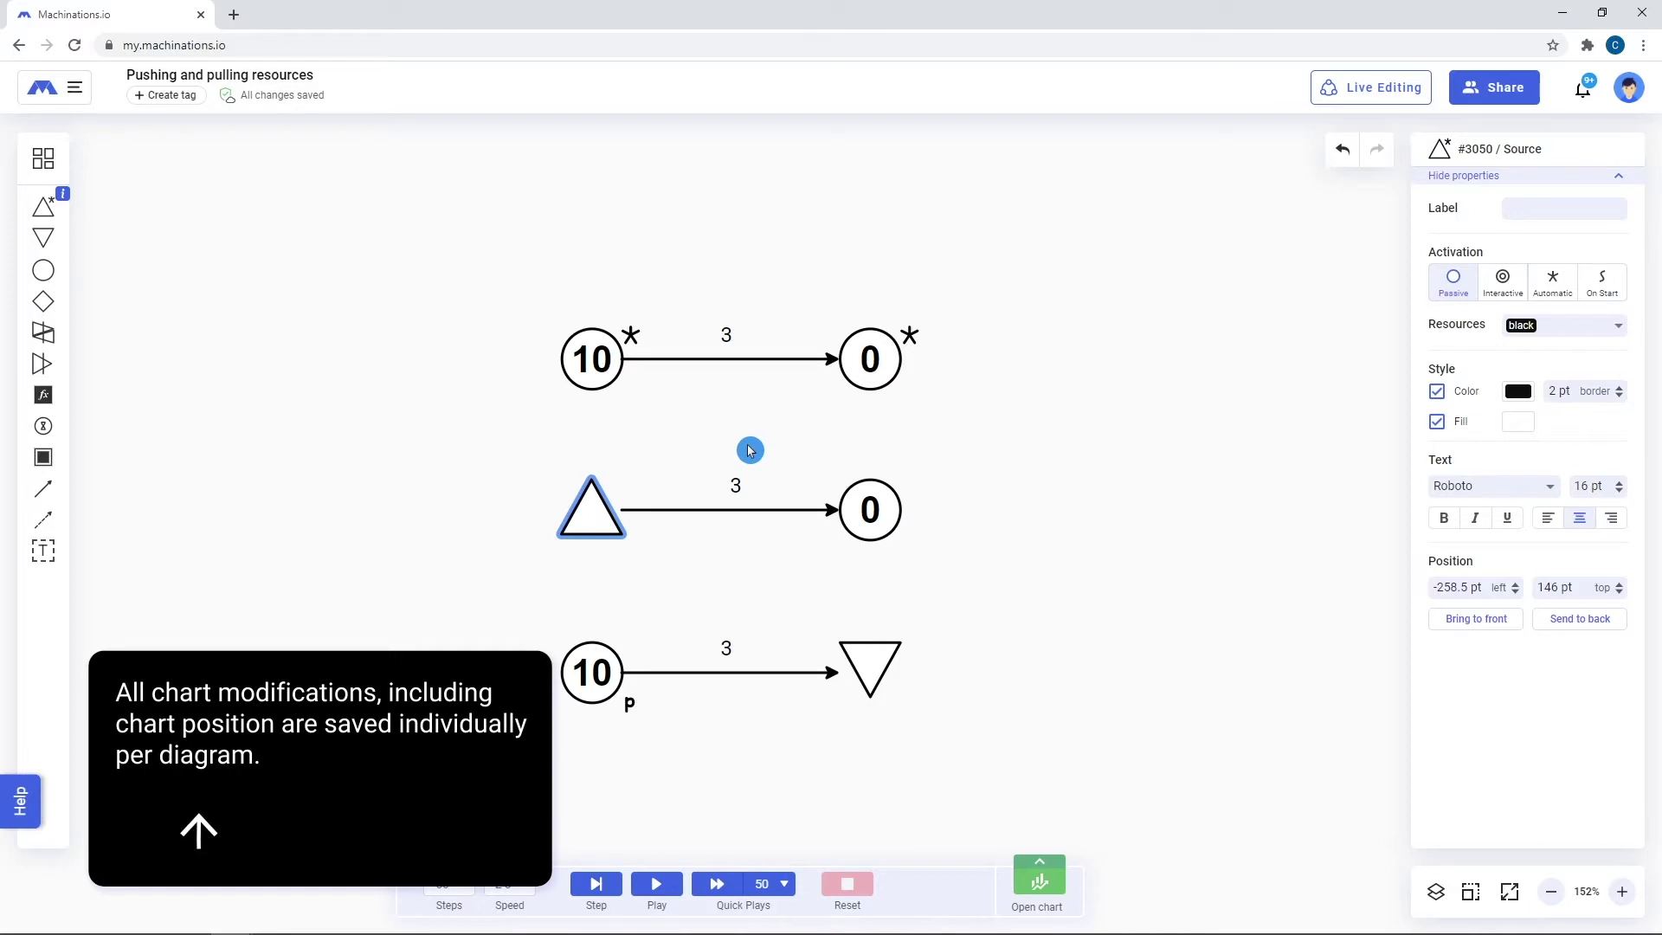
left_click(883, 363)
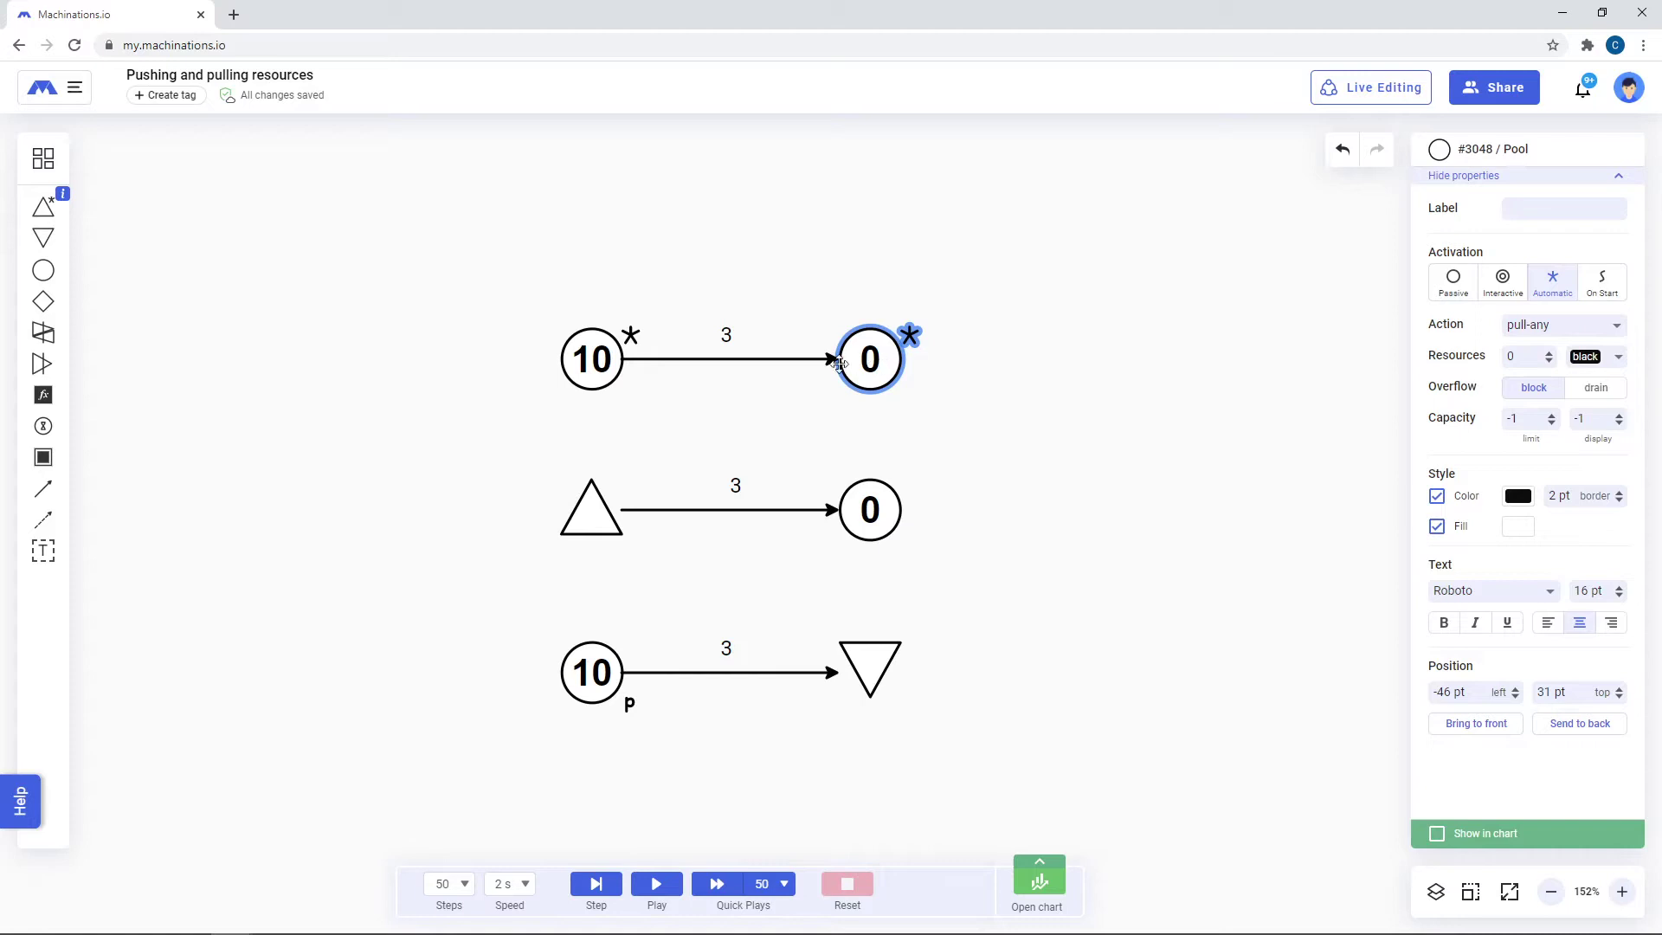
left_click(657, 886)
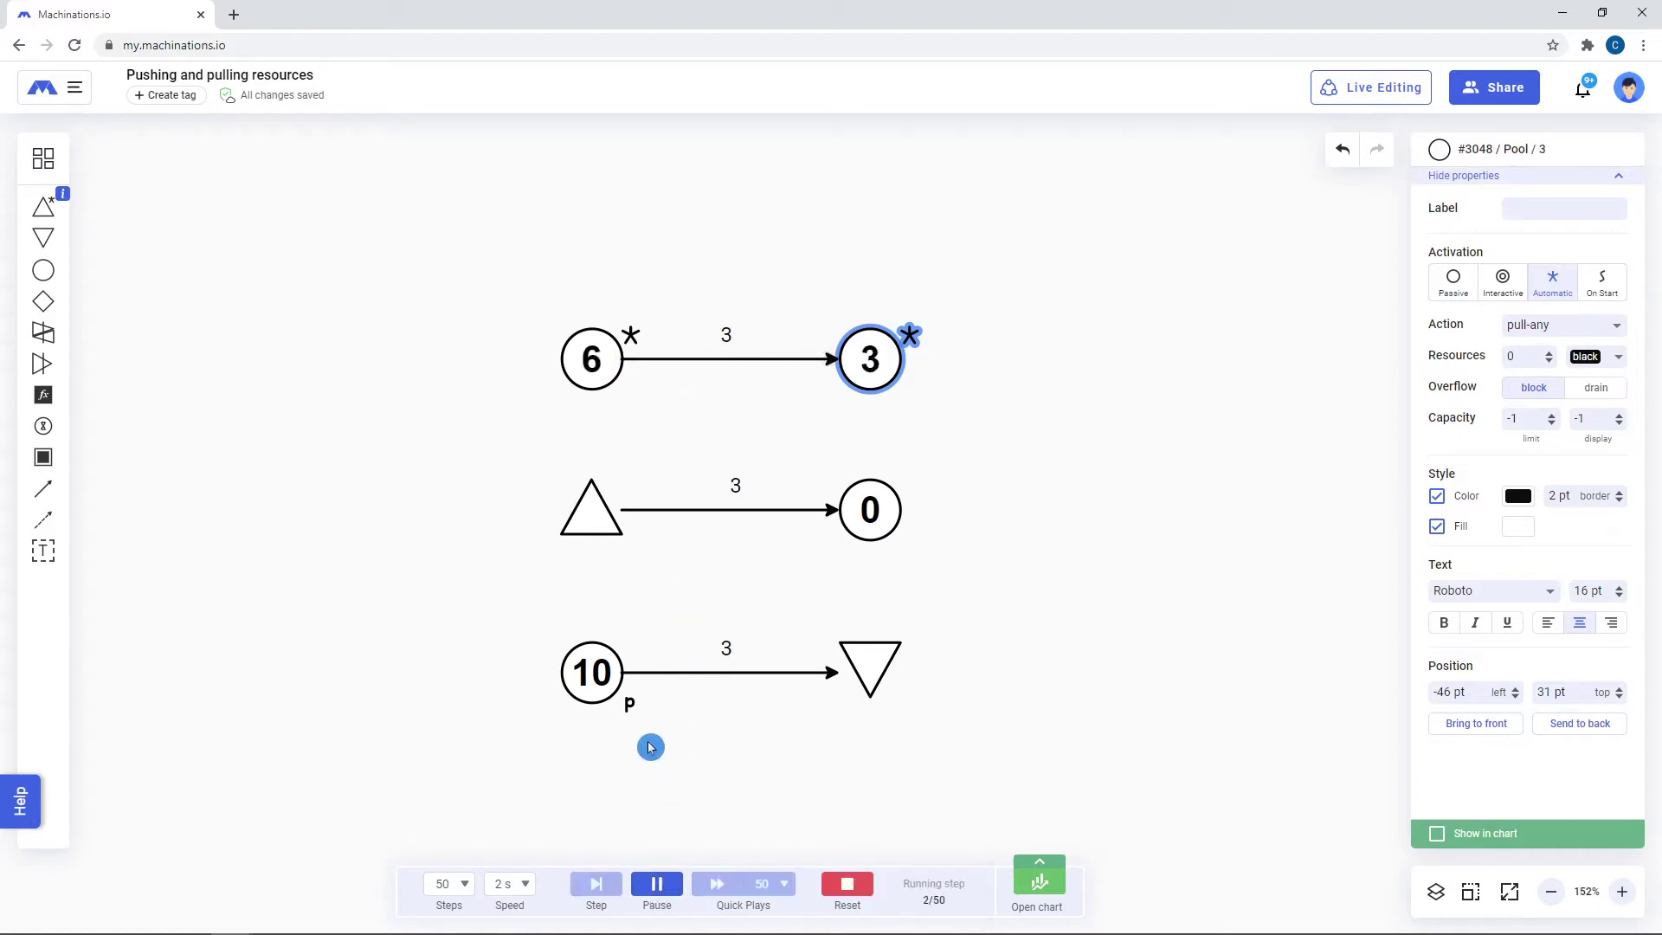
Make the middle receiving pool automatic and reset the simulation
left_click(876, 512)
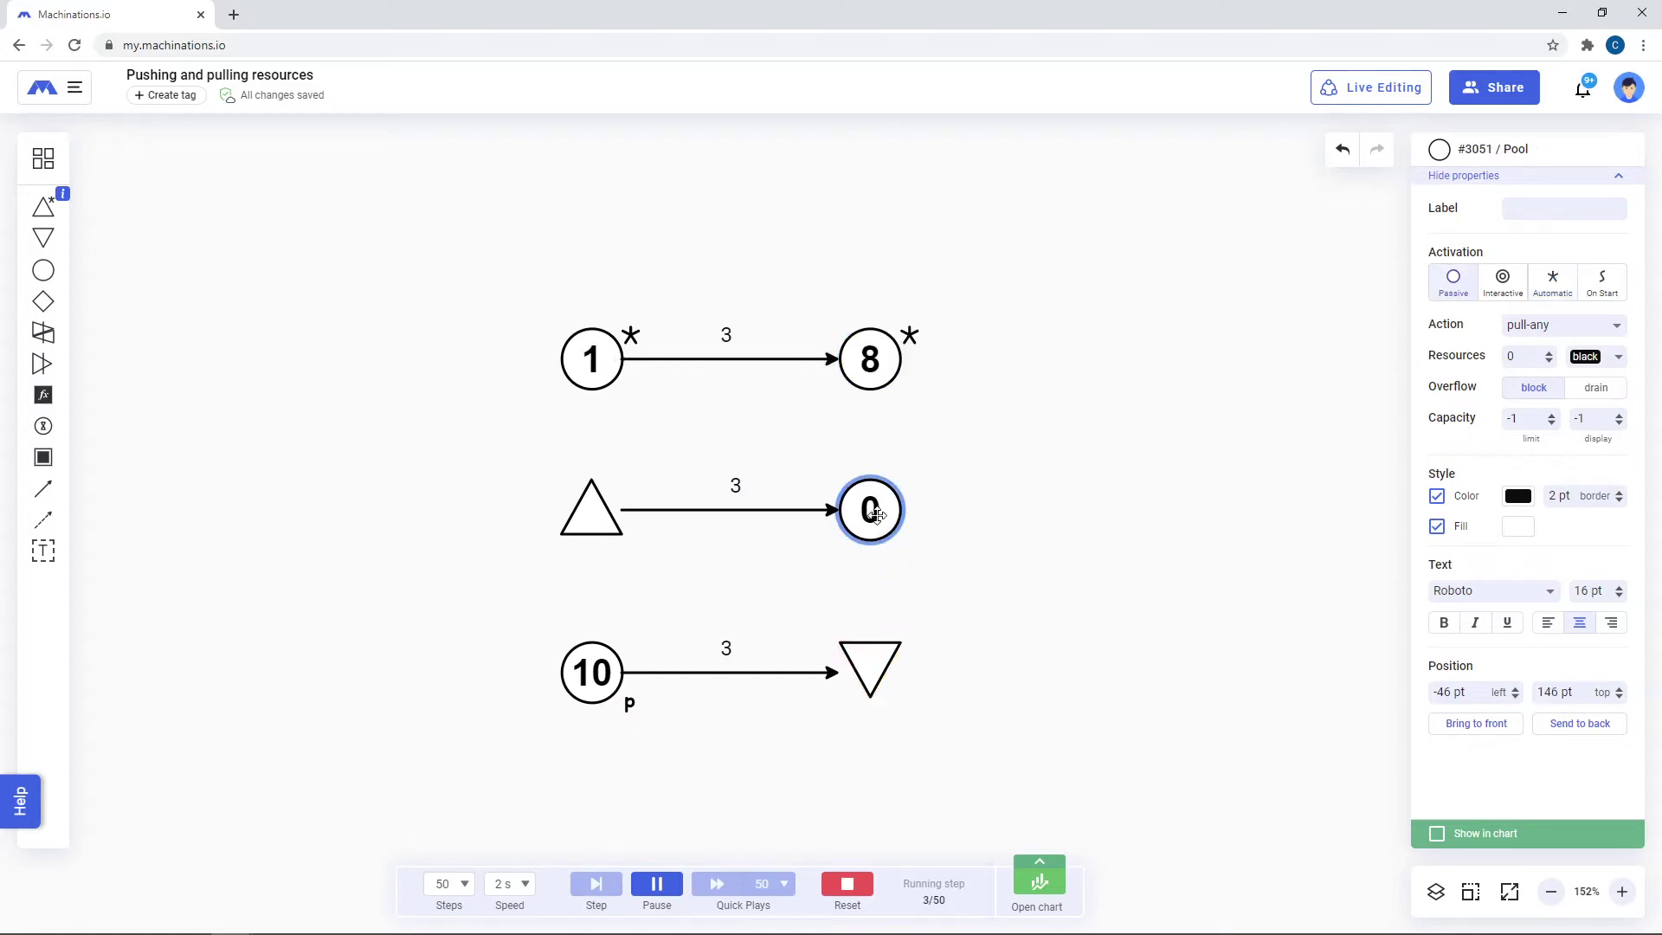
left_click(1545, 292)
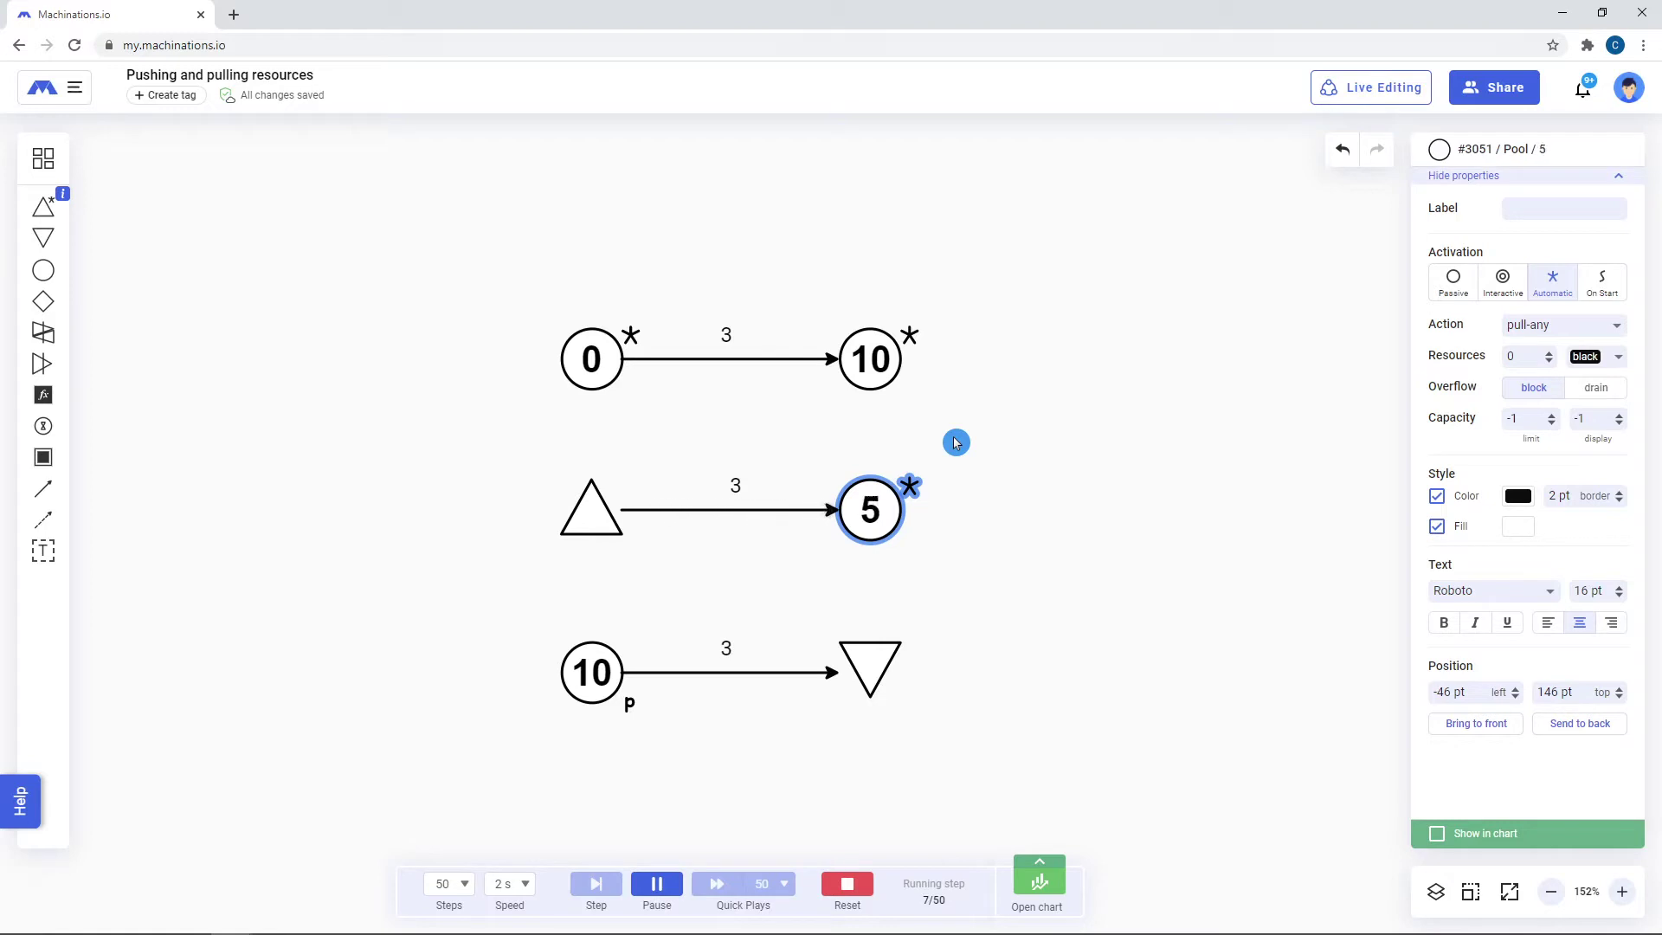
left_click(850, 889)
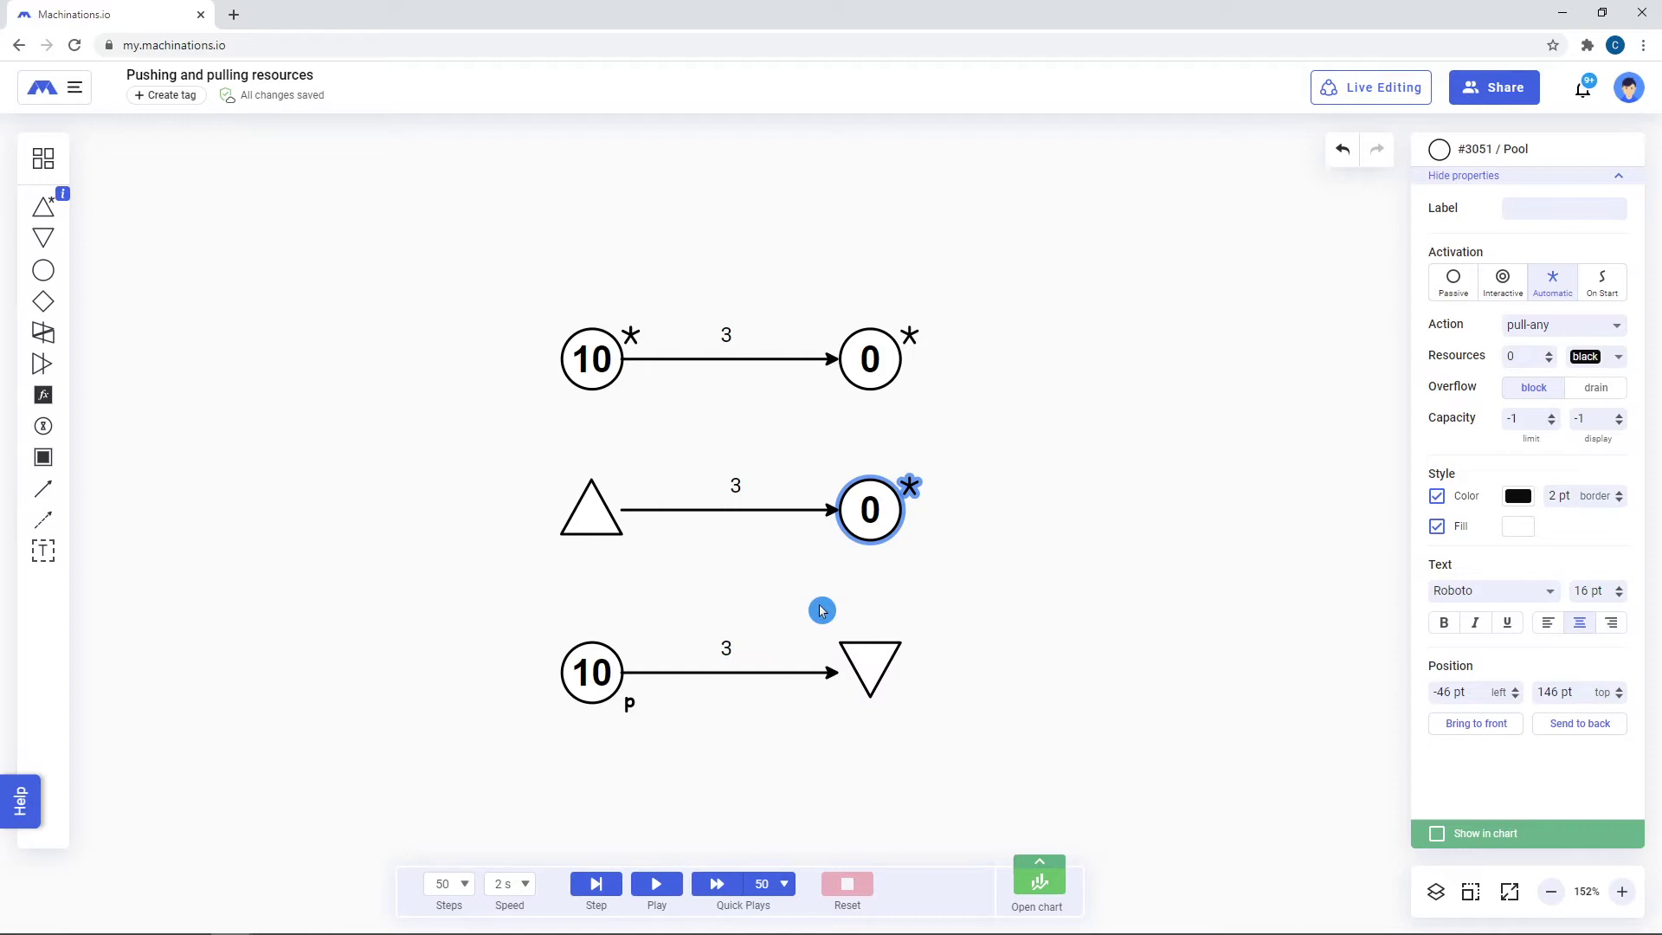
Set the top-right receiving pool to pull-all and run the simulation
left_click(885, 364)
left_click(1555, 327)
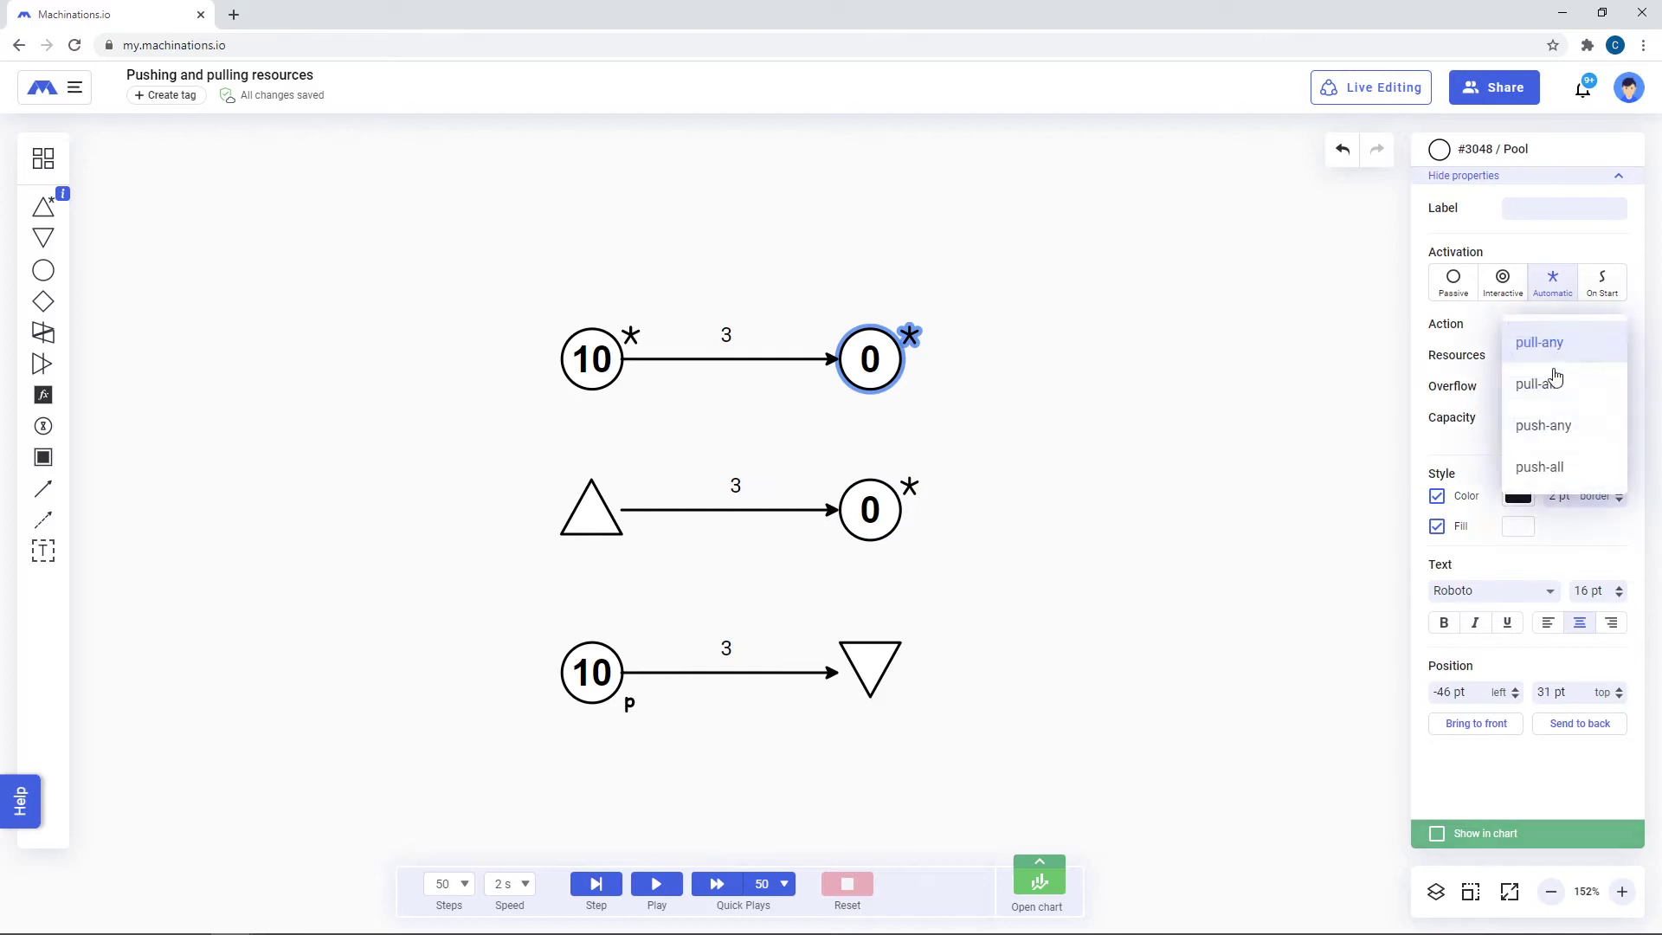
left_click(1536, 388)
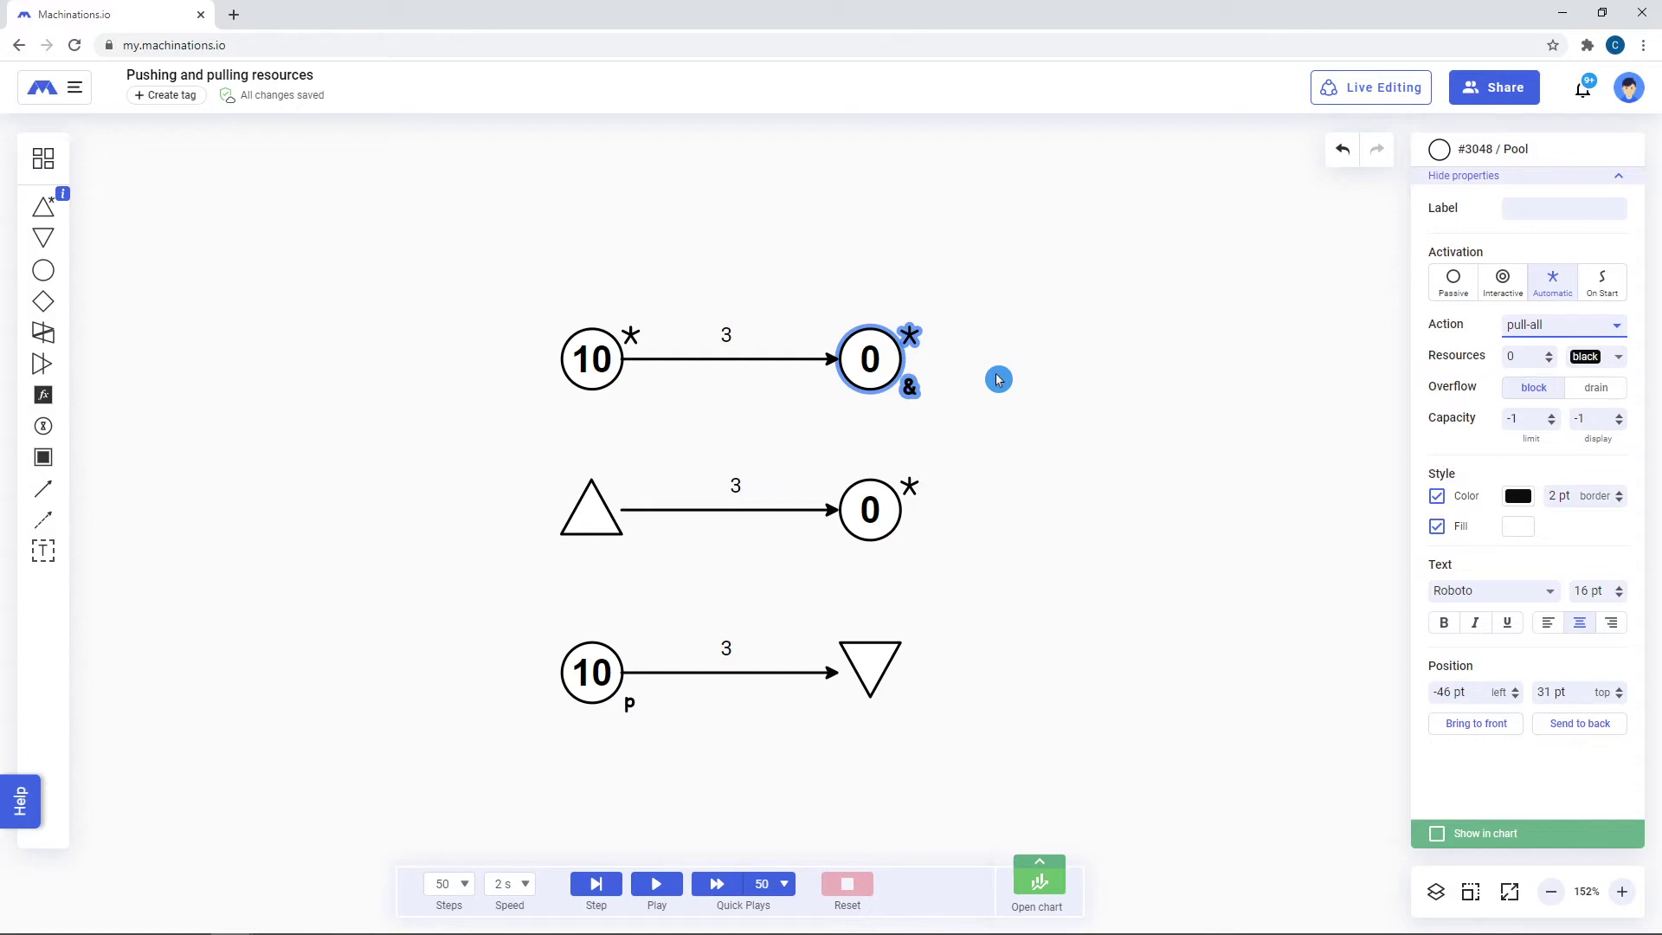
left_click(656, 883)
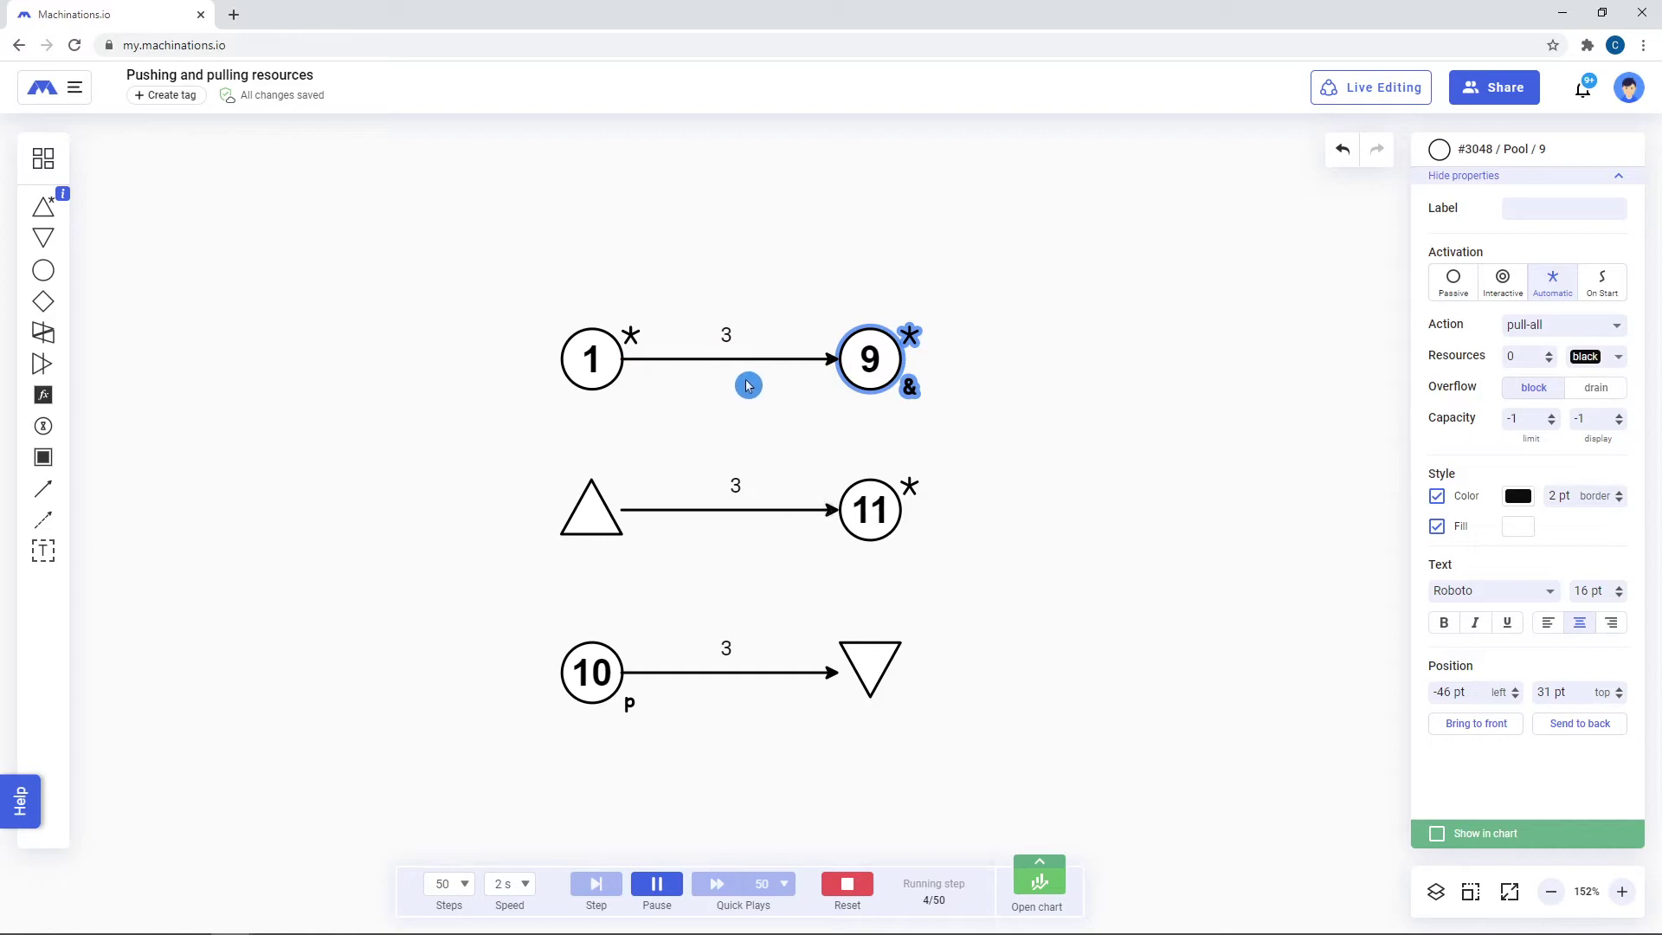
Set the middle receiving pool to pull-all and reset the simulation
left_click(870, 510)
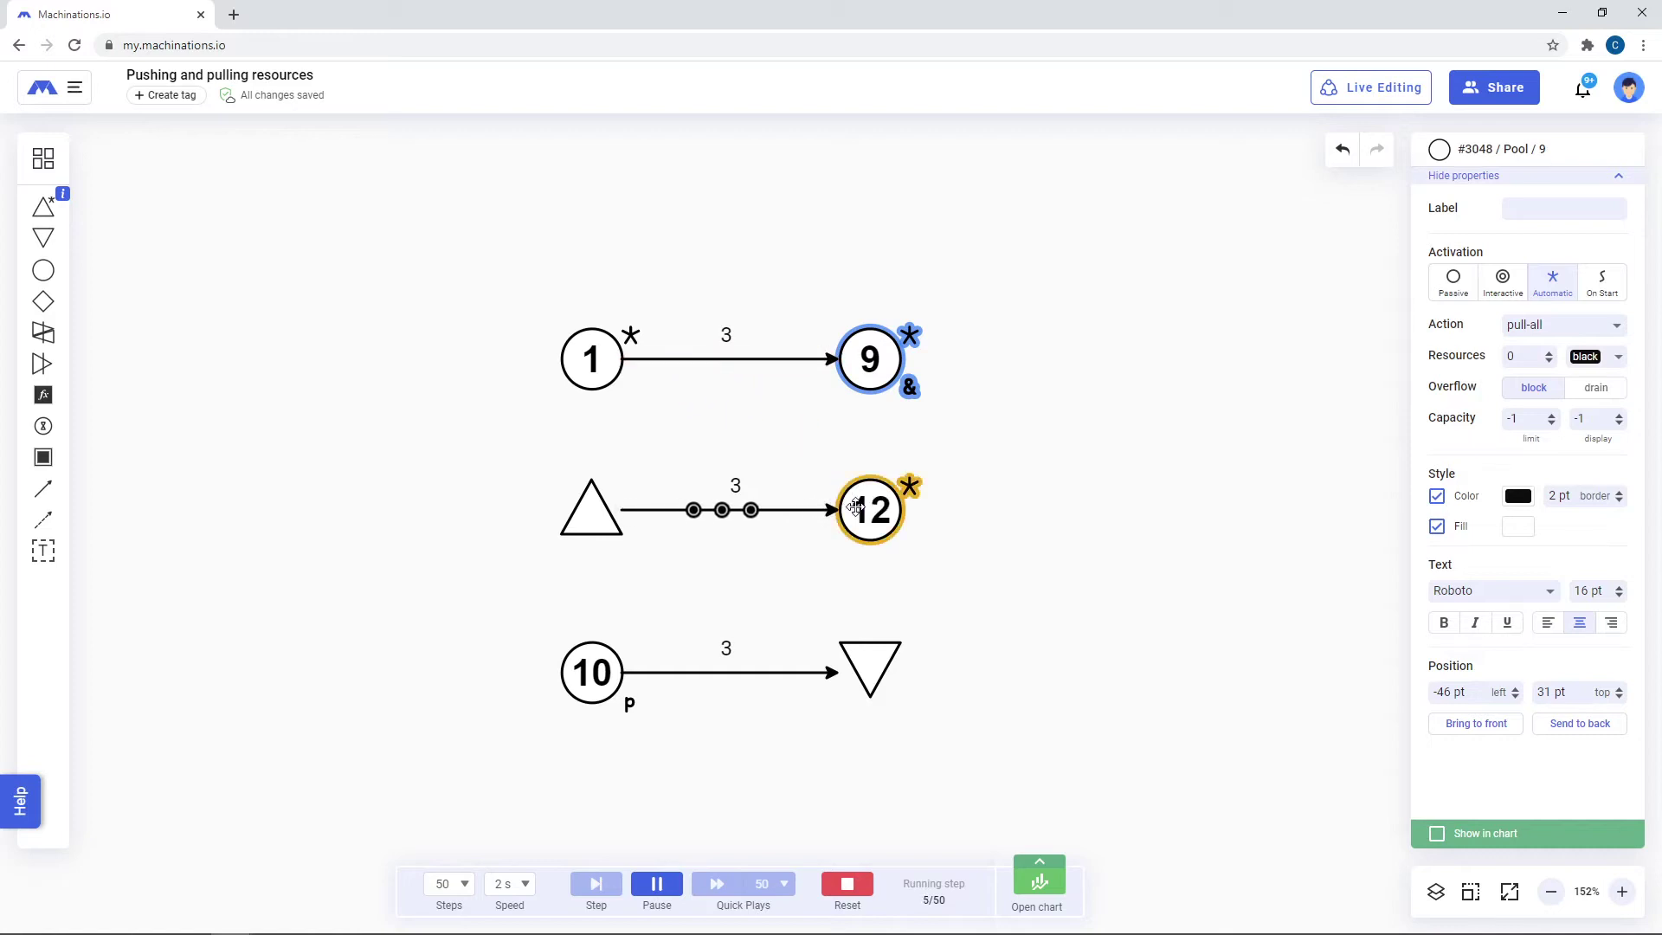
left_click(1539, 331)
left_click(1545, 384)
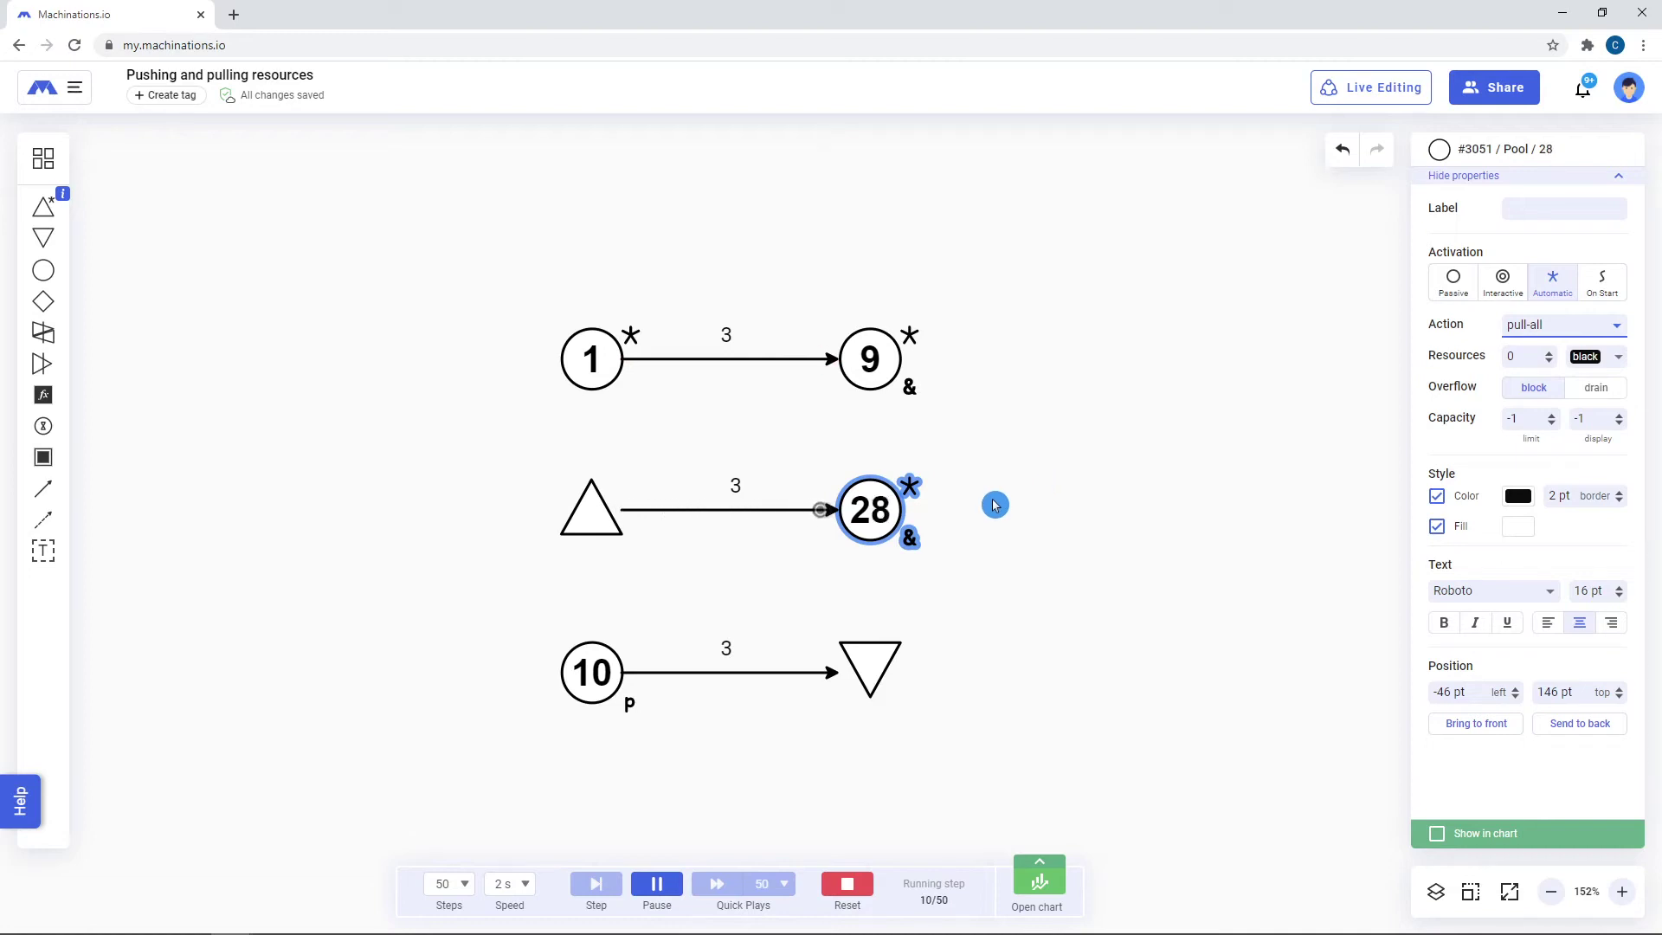
left_click(846, 891)
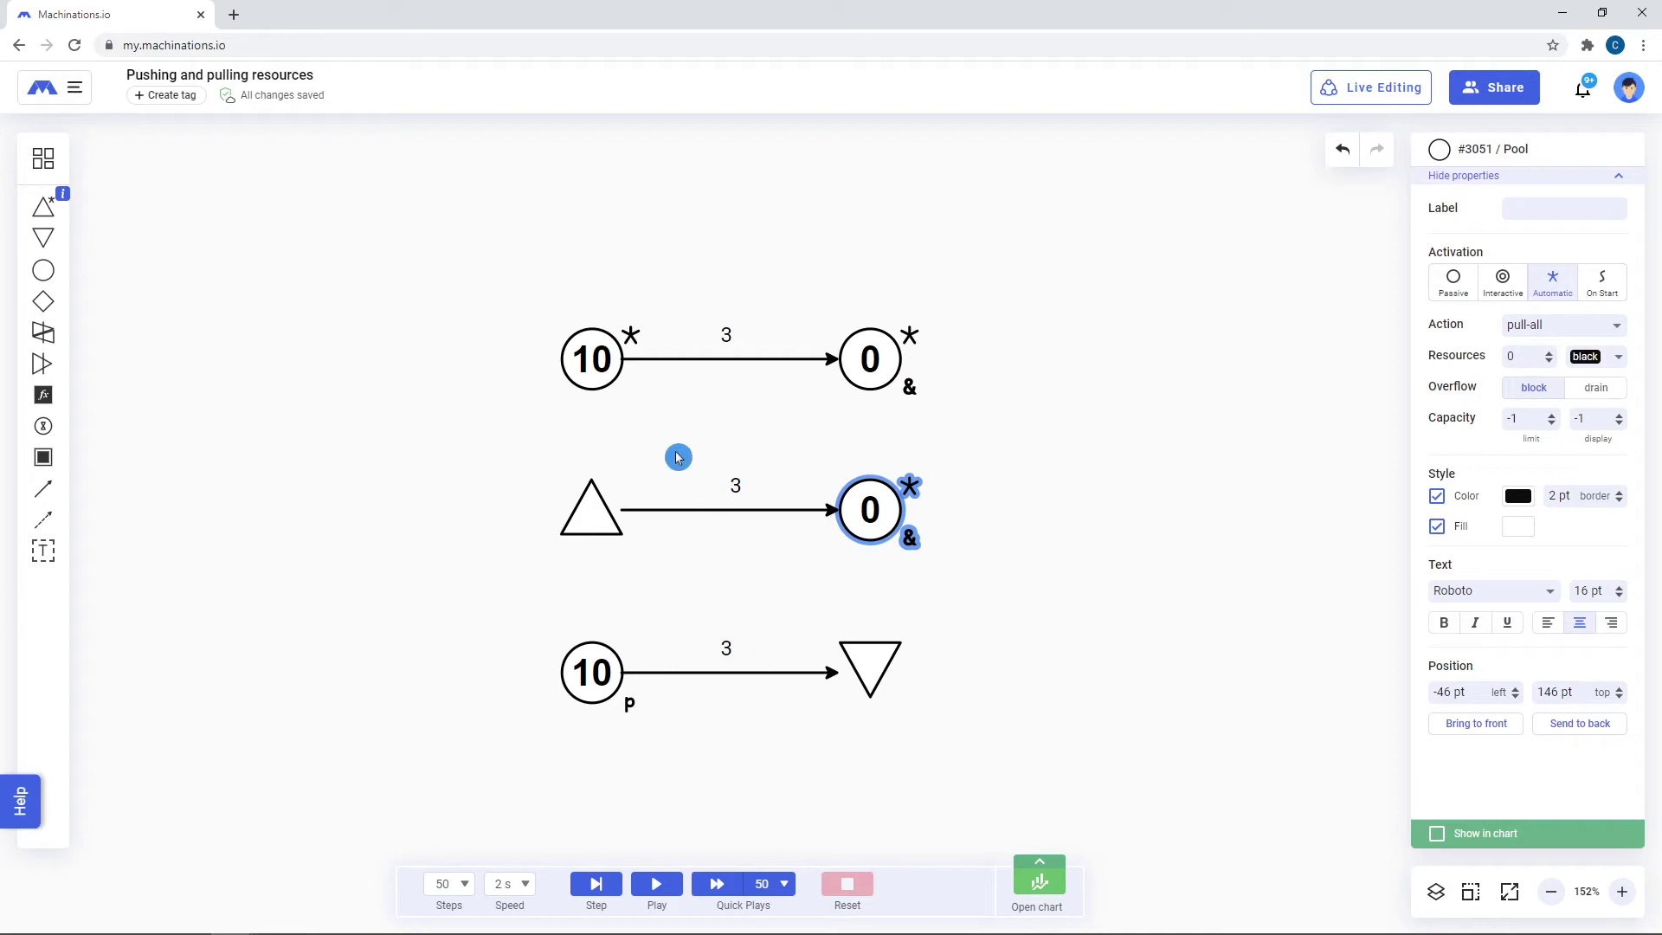
Make the top-right pool passive, set the top-left pool to push-any, and run
left_click(858, 359)
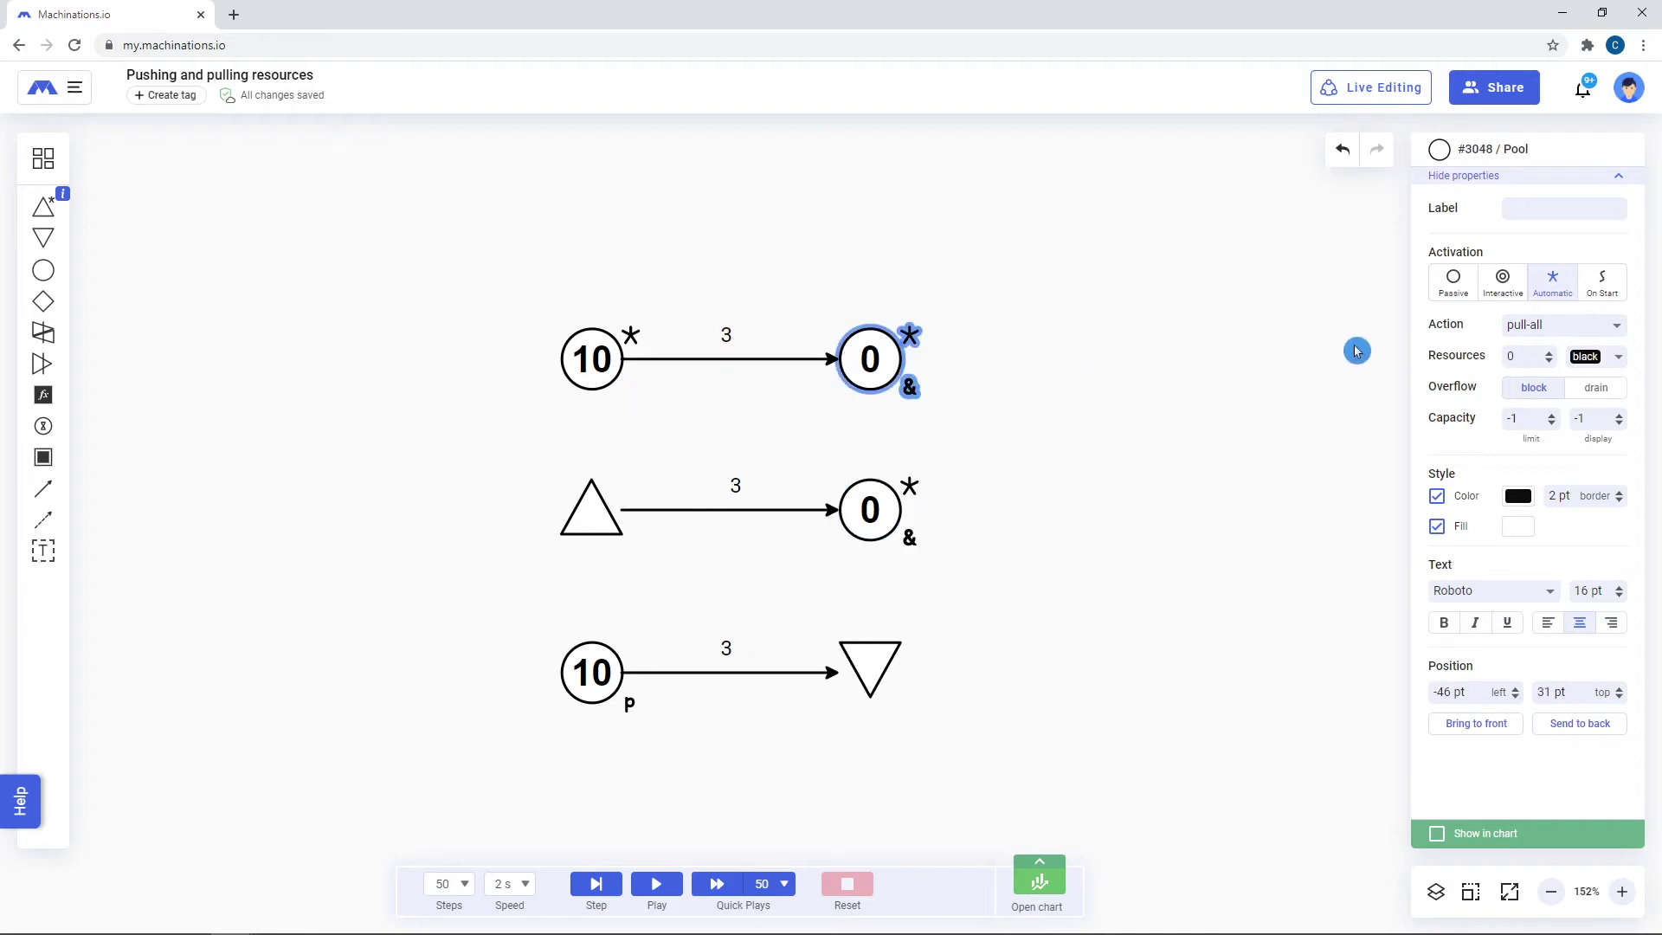
left_click(1451, 284)
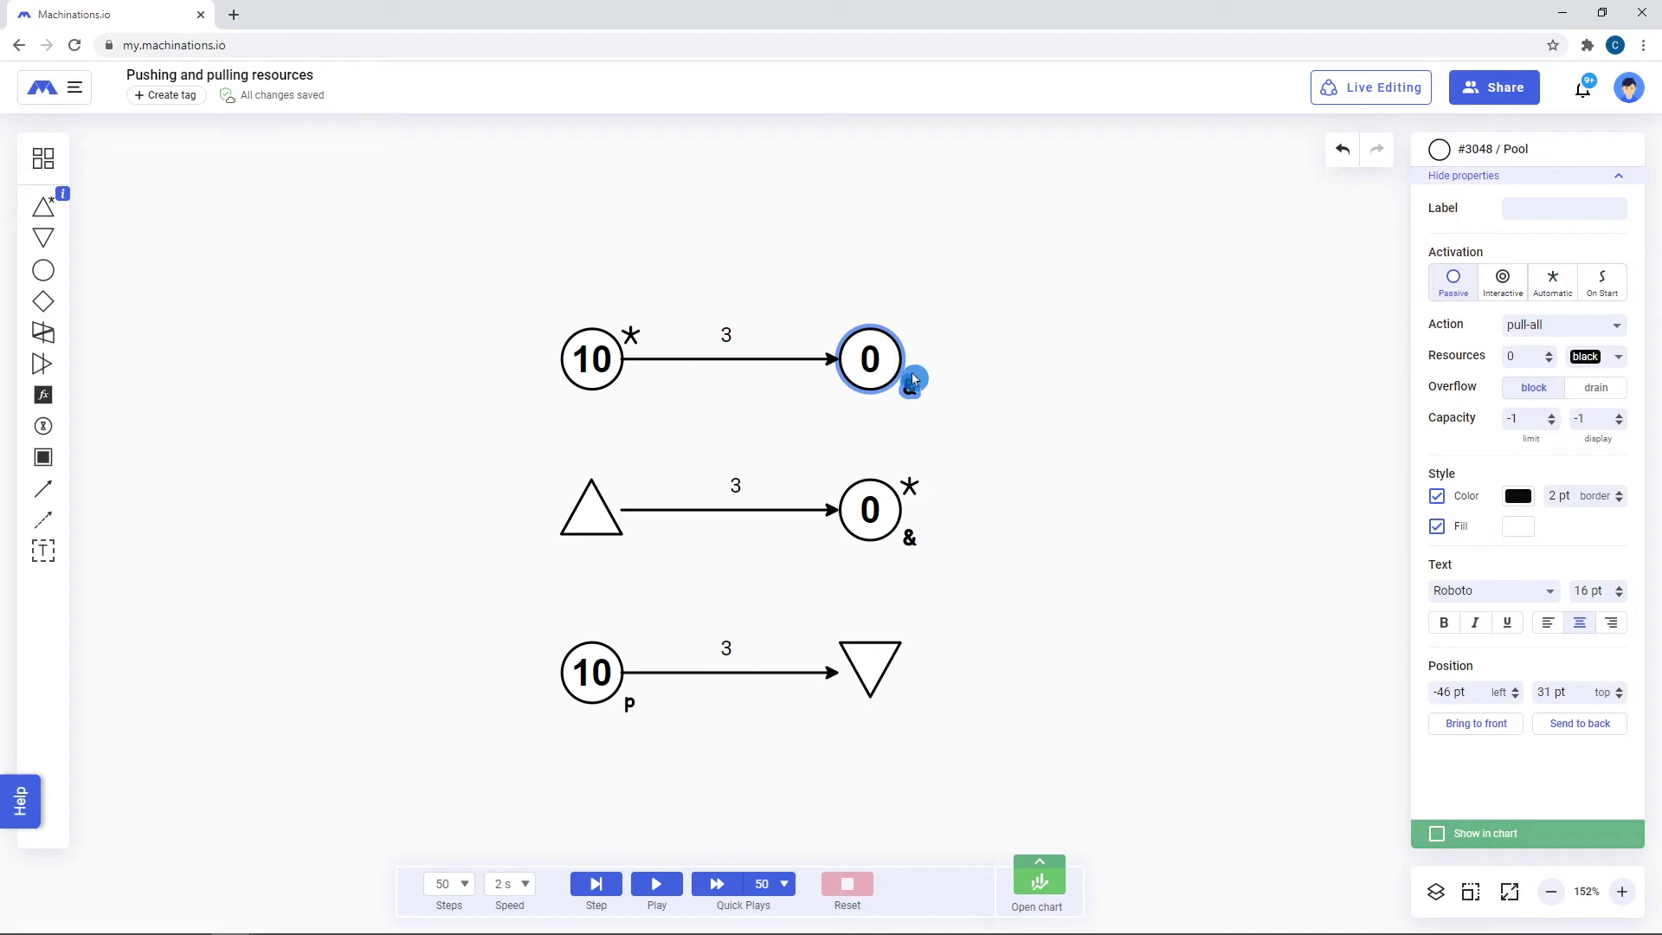
left_click(591, 360)
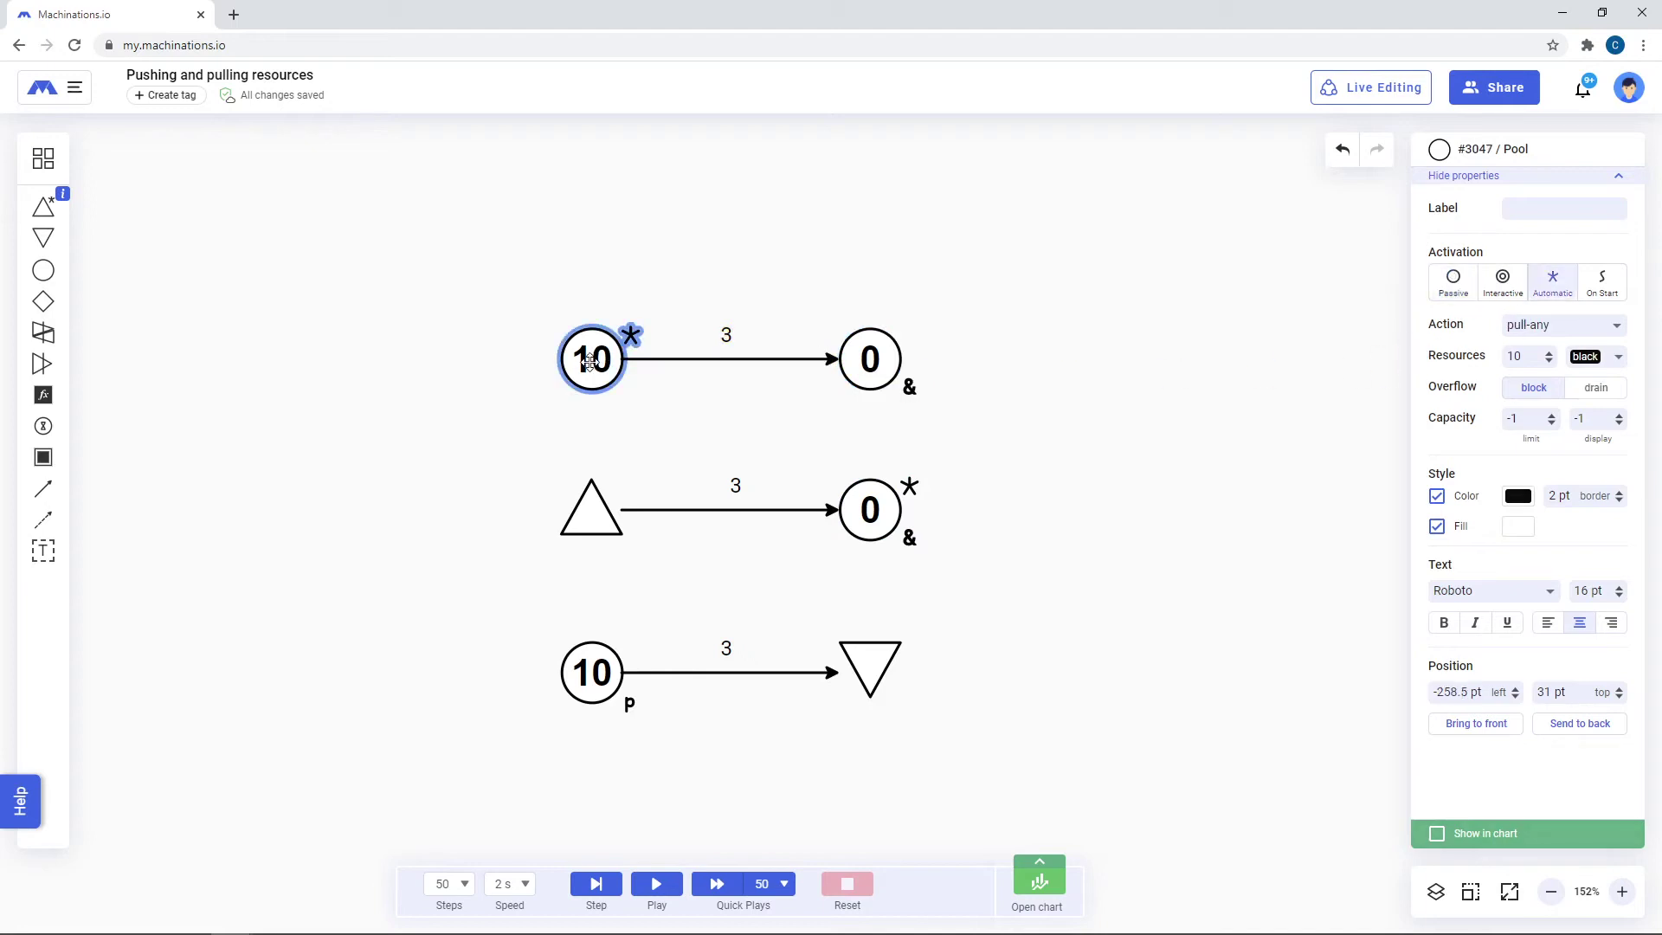
left_click(1543, 328)
left_click(1545, 426)
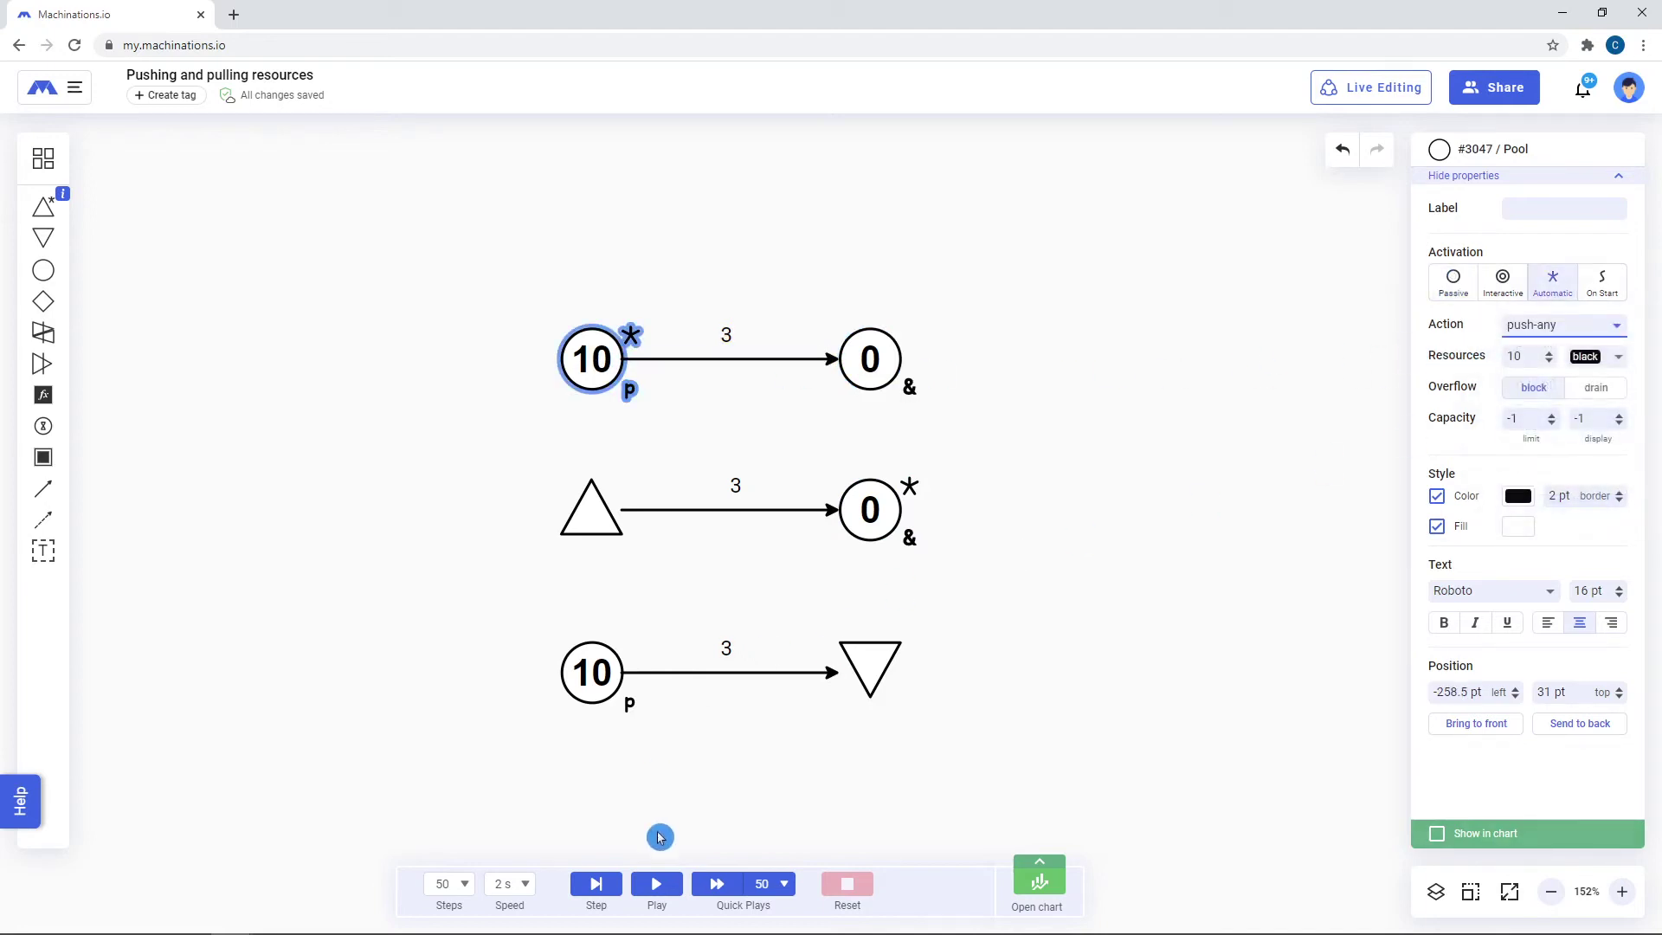
left_click(656, 883)
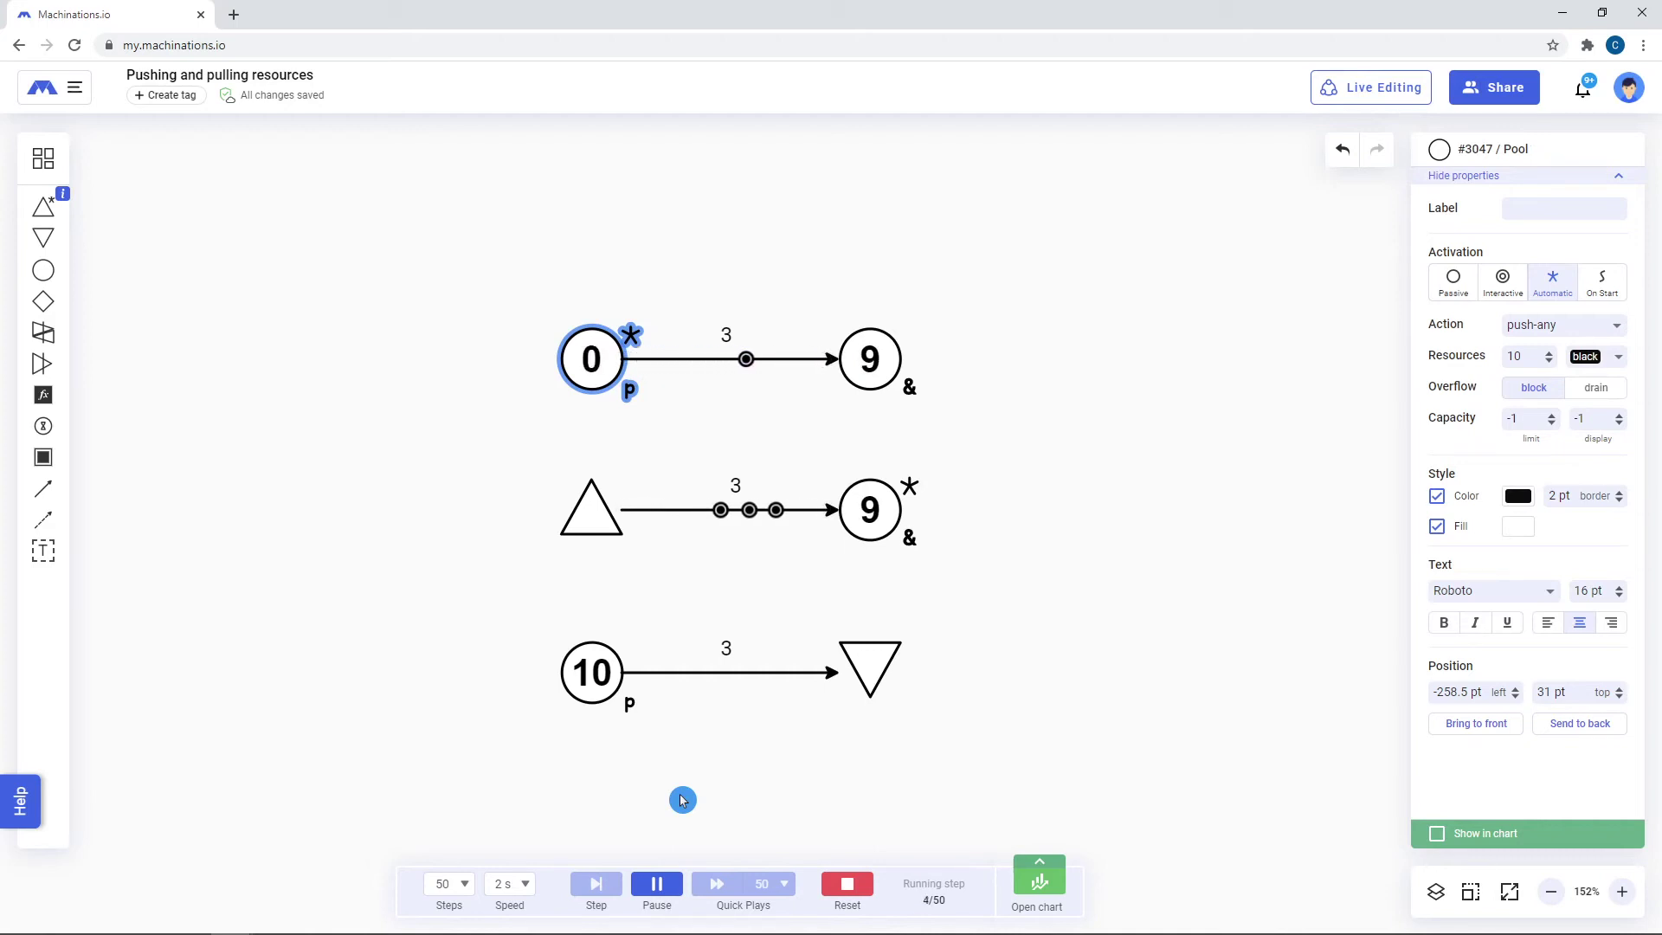
Make the bottom pool automatic, then stop and reset the simulation
left_click(592, 672)
left_click(1572, 286)
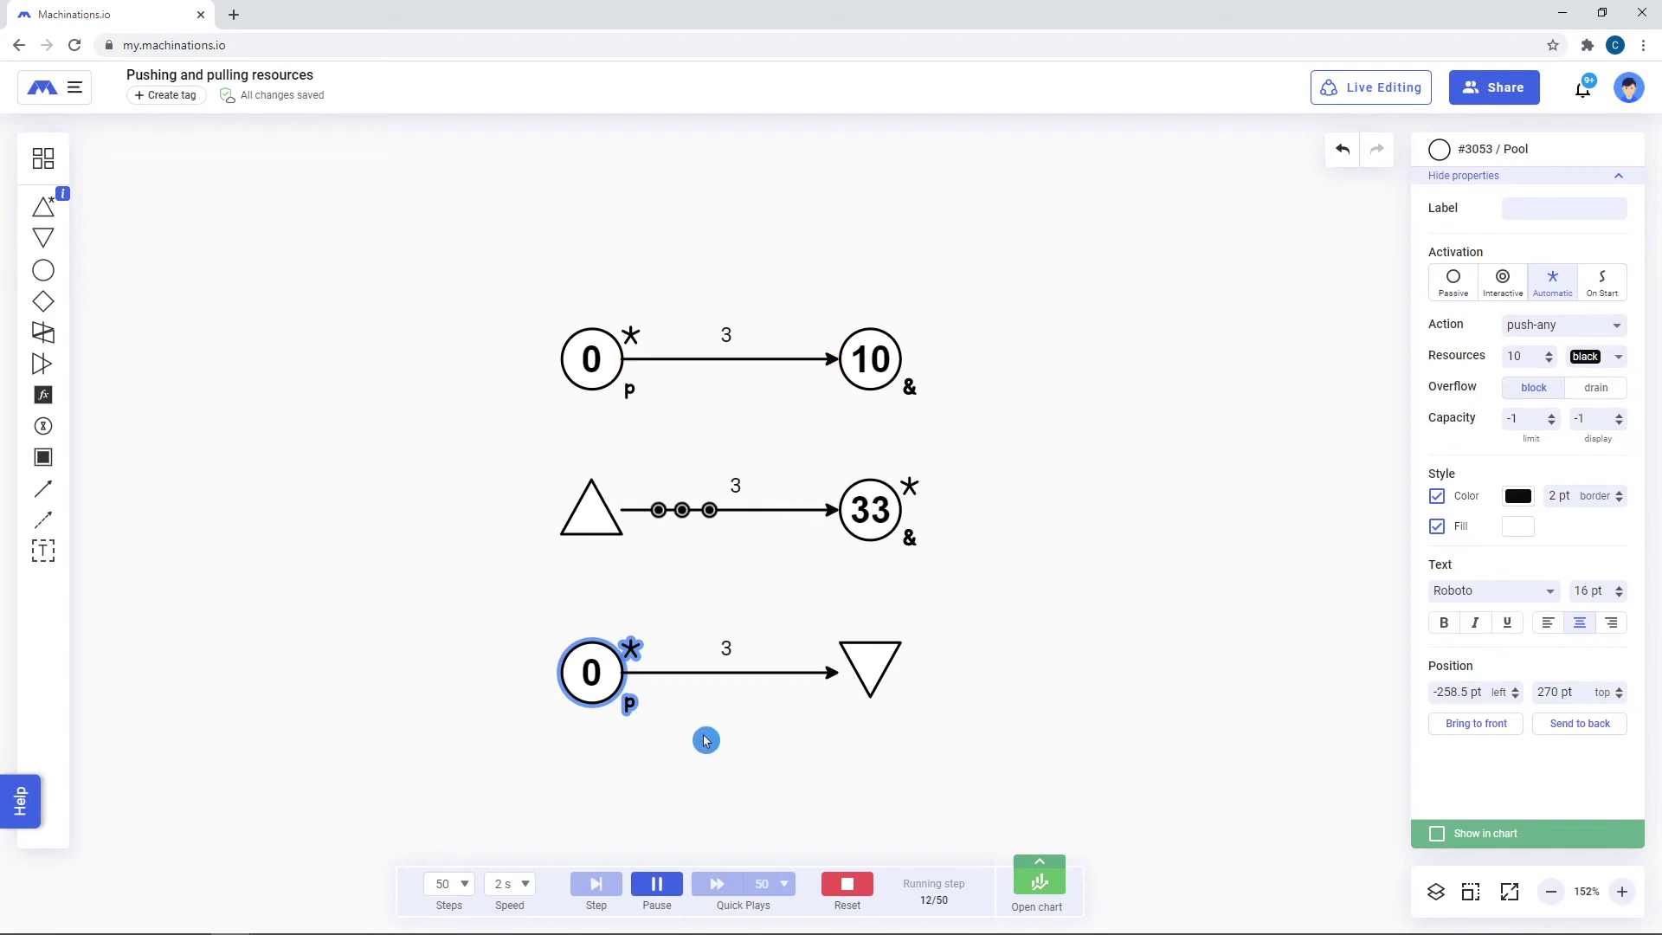
left_click(862, 886)
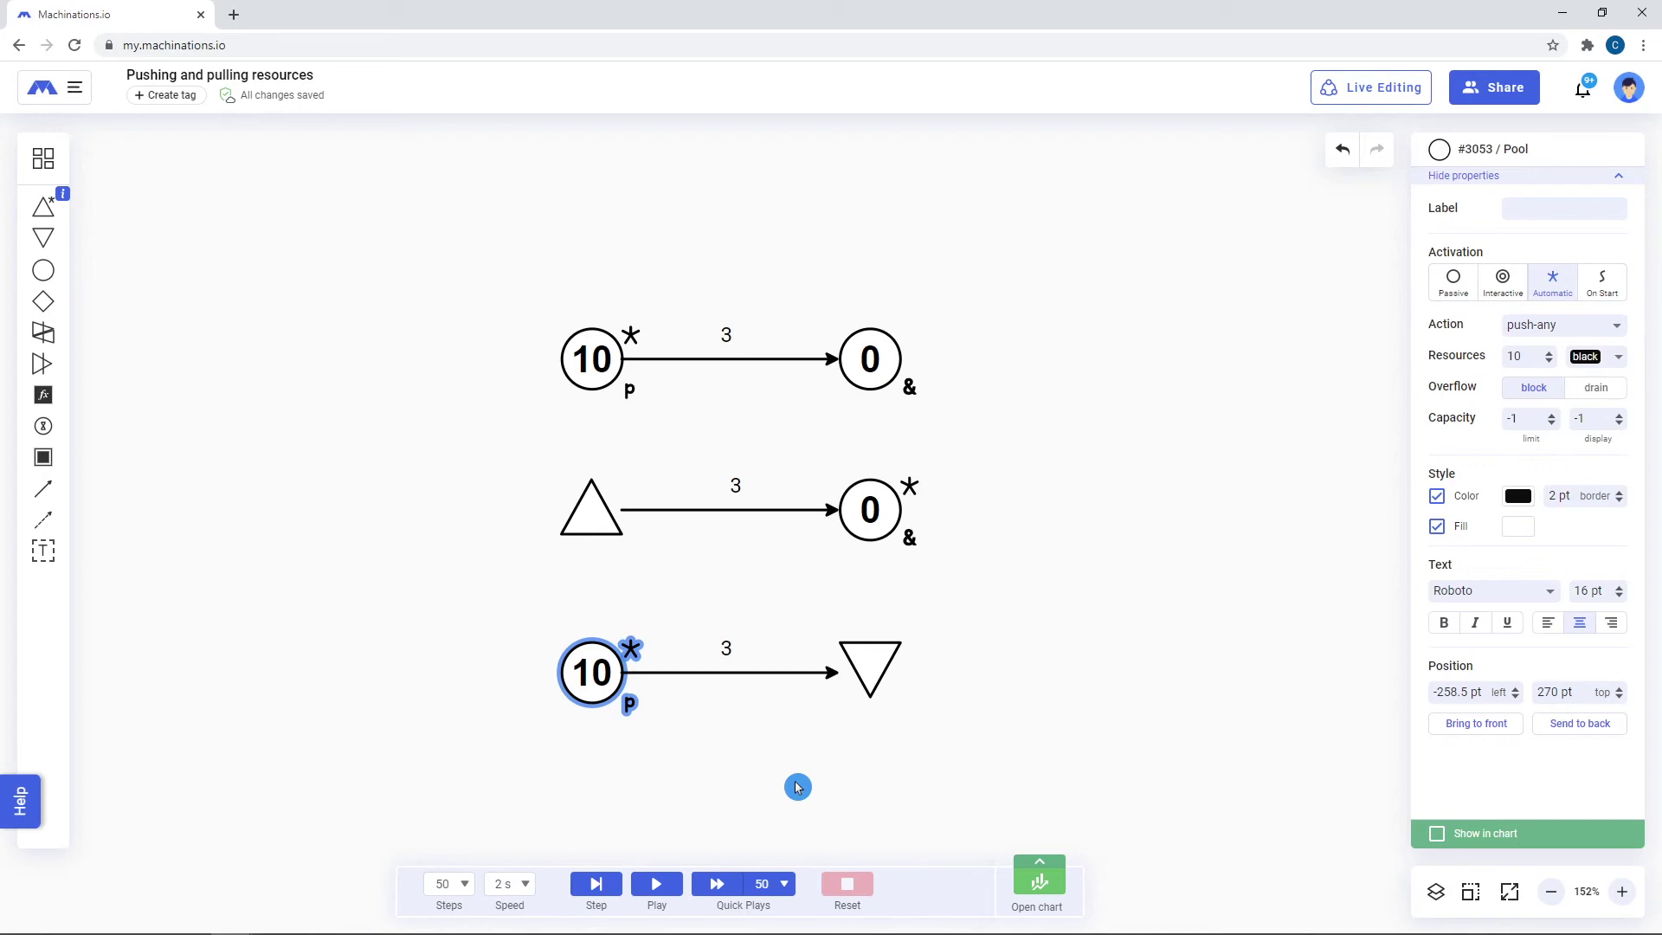
Set the top-left pool to push-all, run the simulation, then reset it
left_click(606, 372)
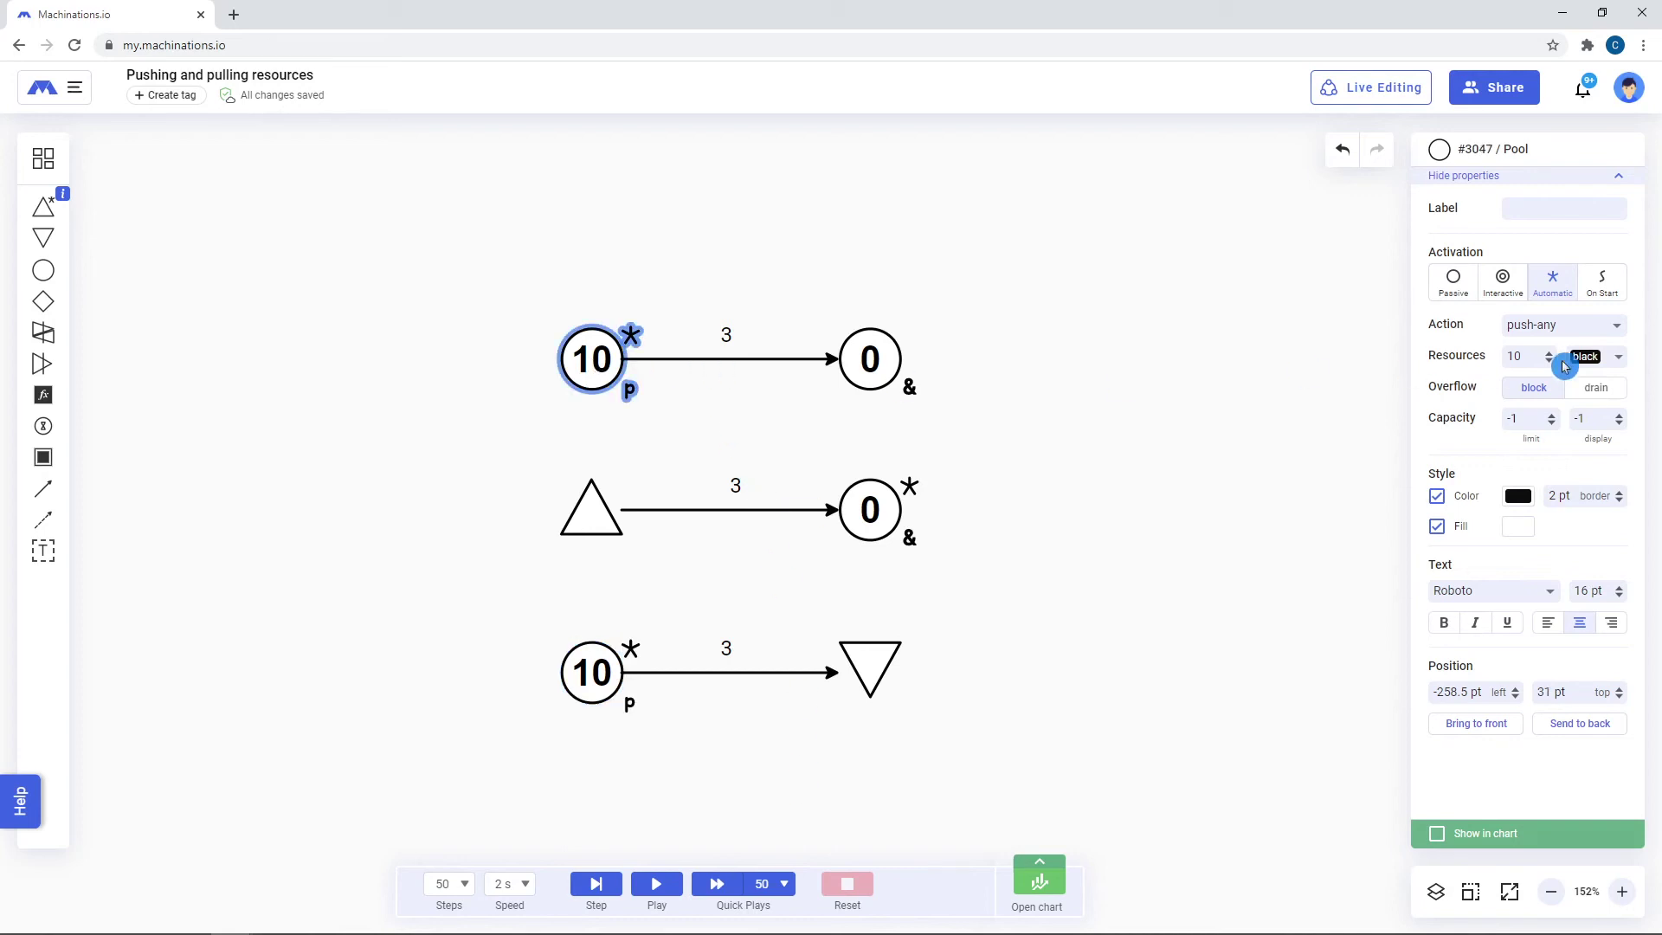
left_click(1545, 325)
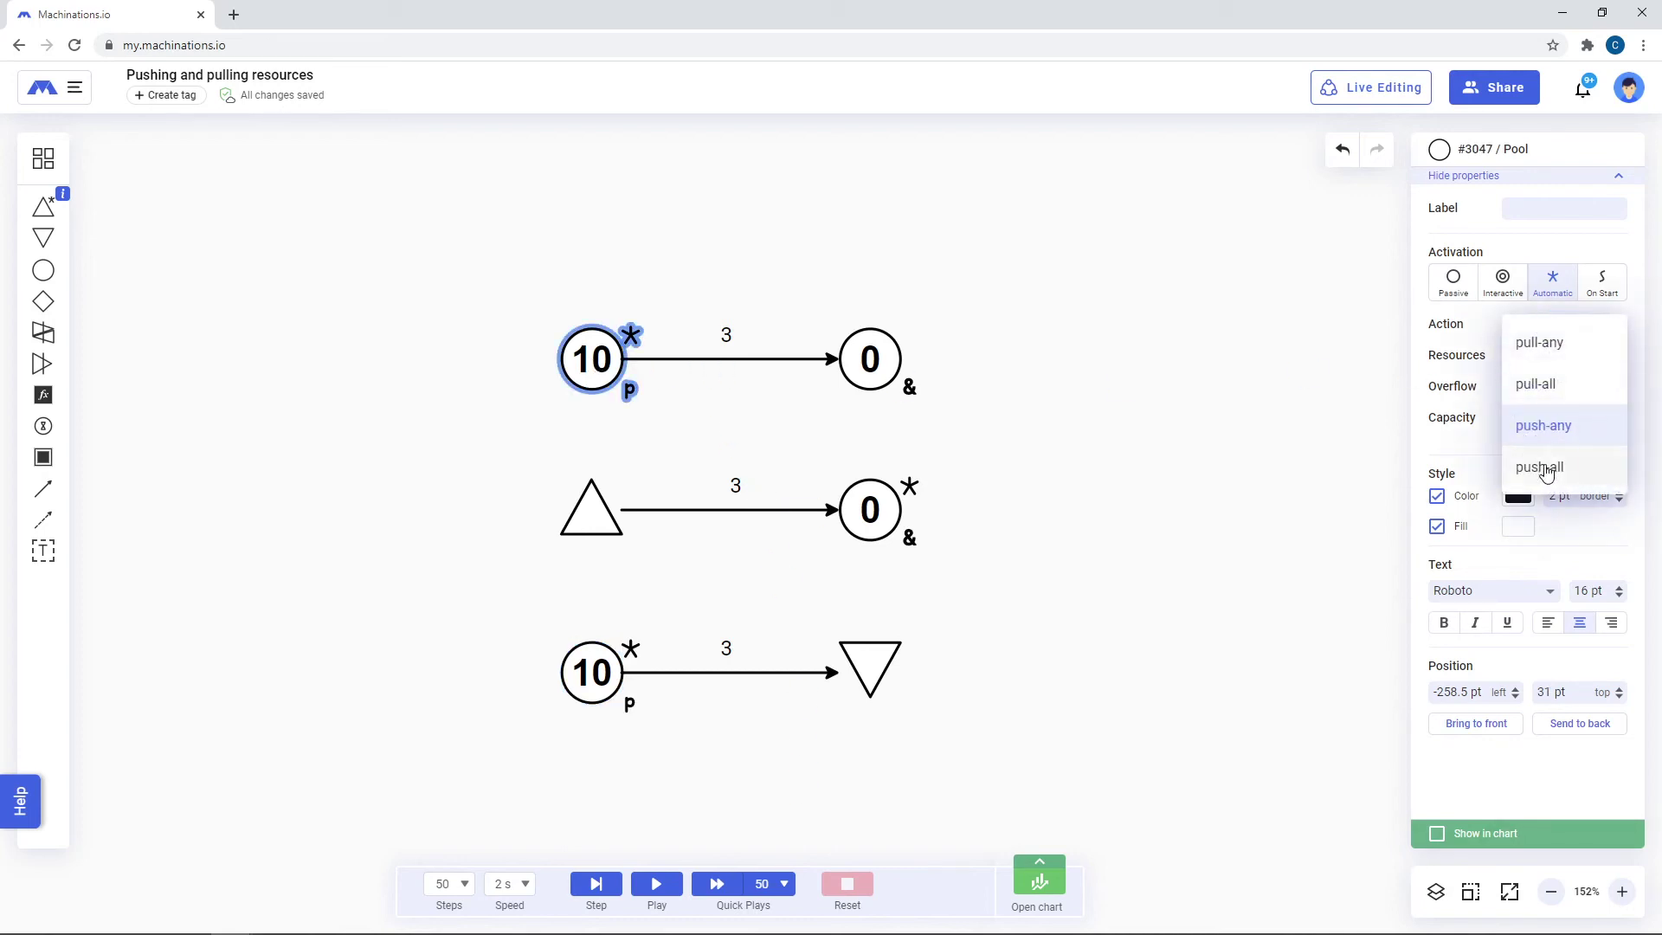
left_click(1545, 467)
left_click(656, 885)
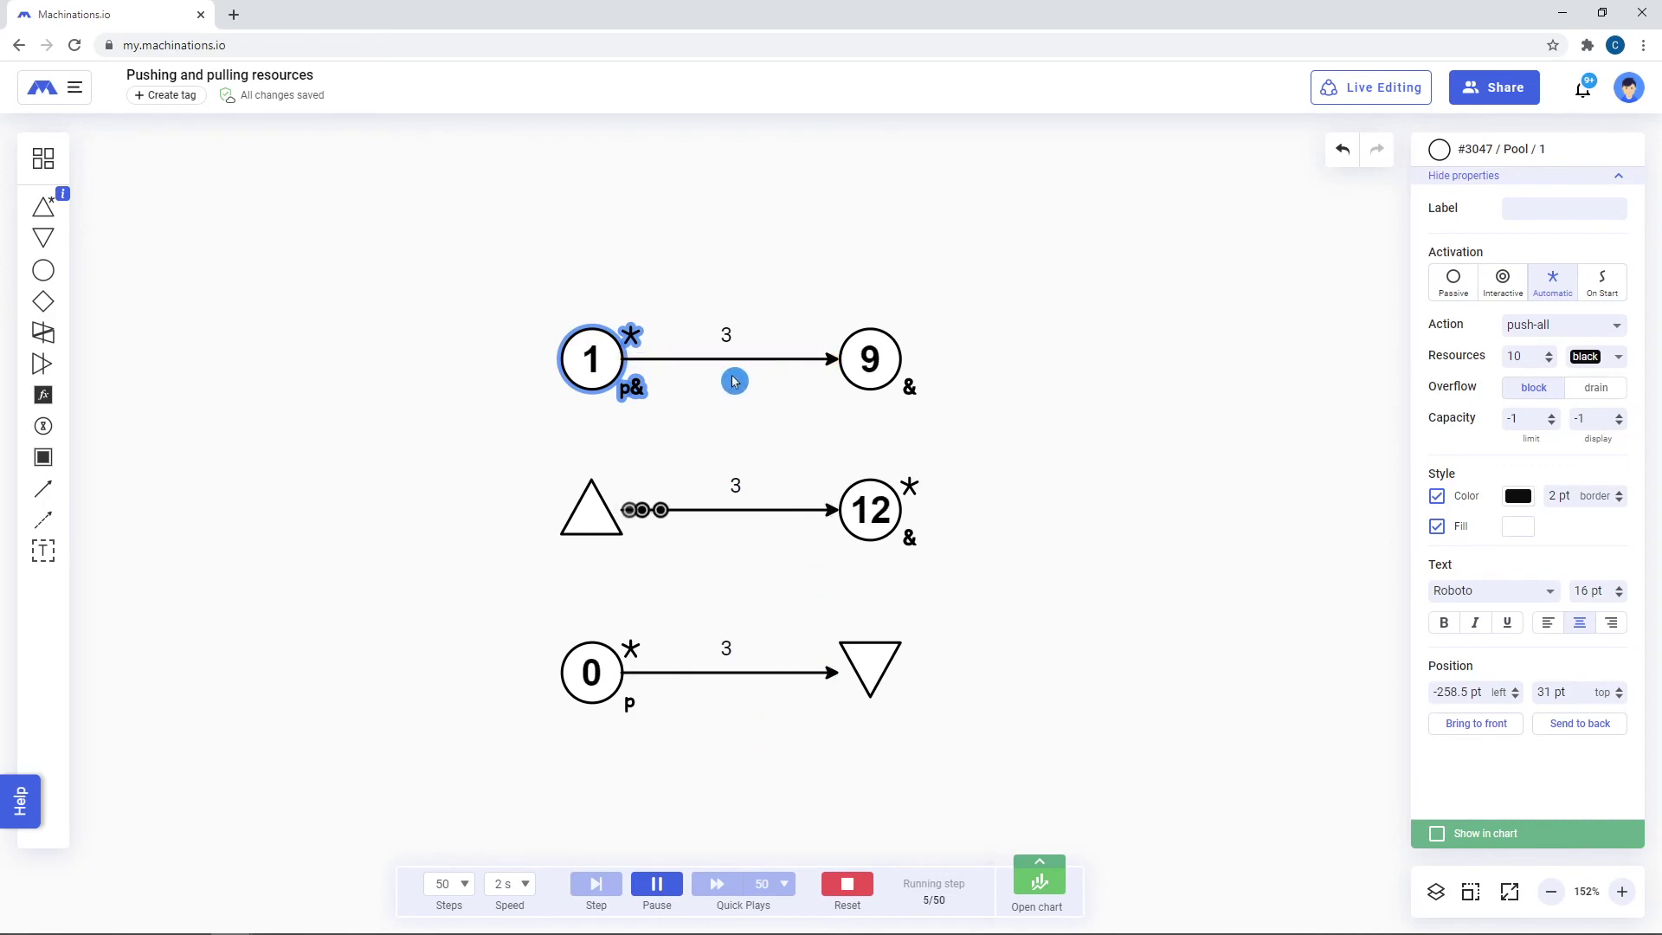
left_click(850, 894)
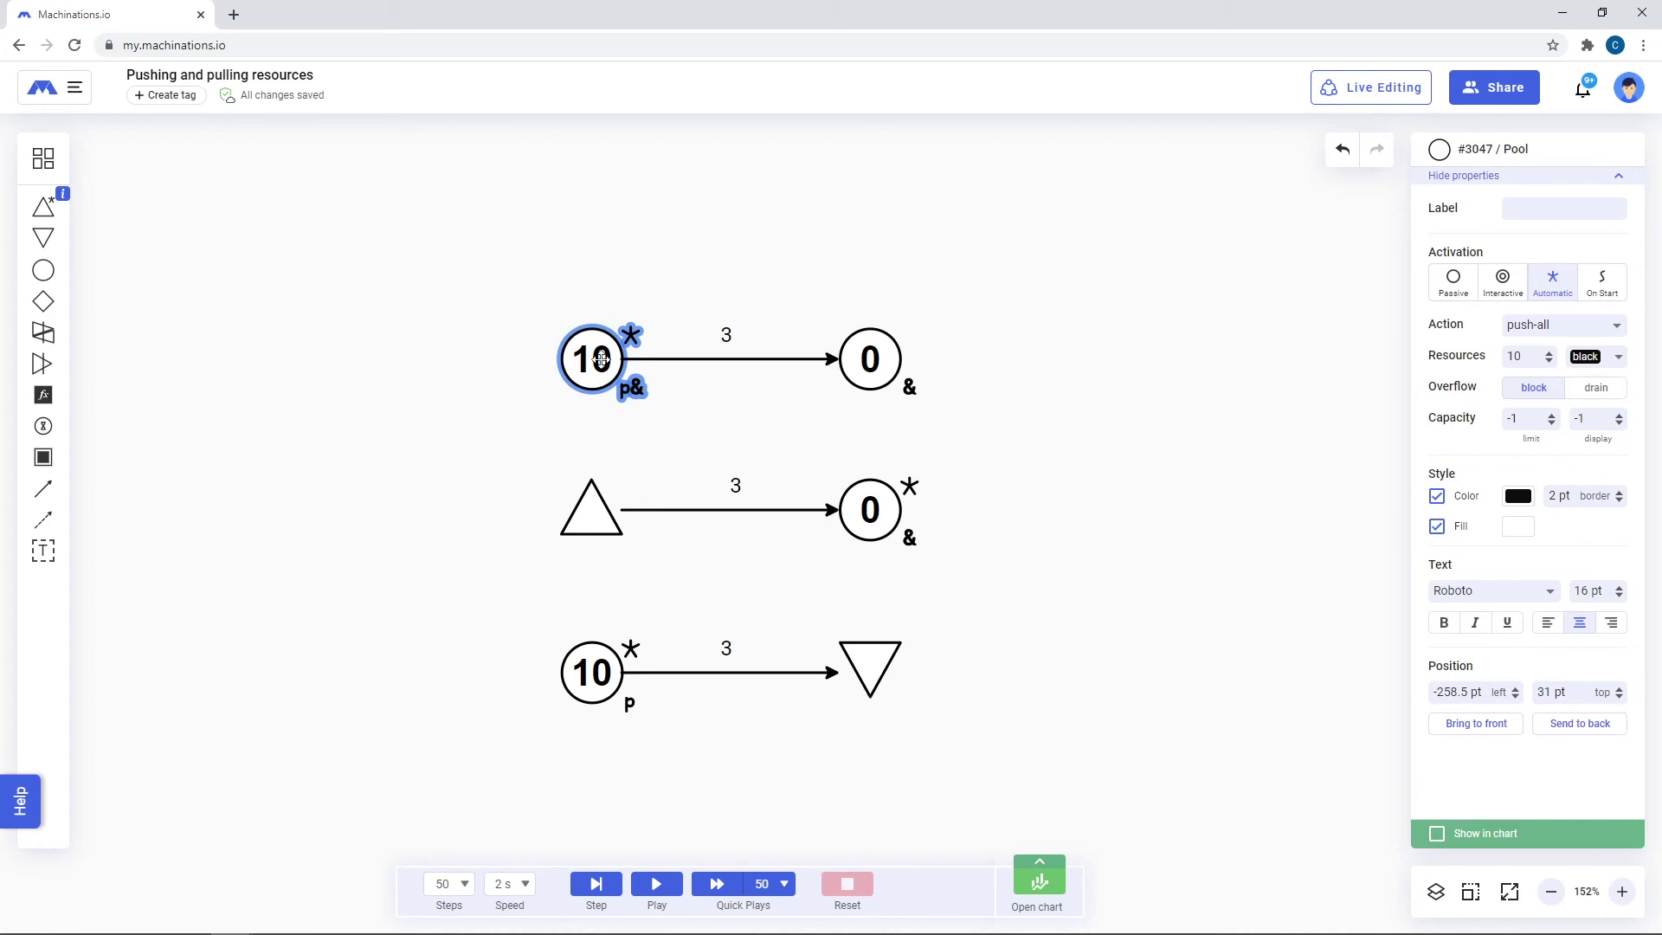
Set the top-left pool back to push-any and the top-right pool to automatic pull-any, then run
left_click(1534, 327)
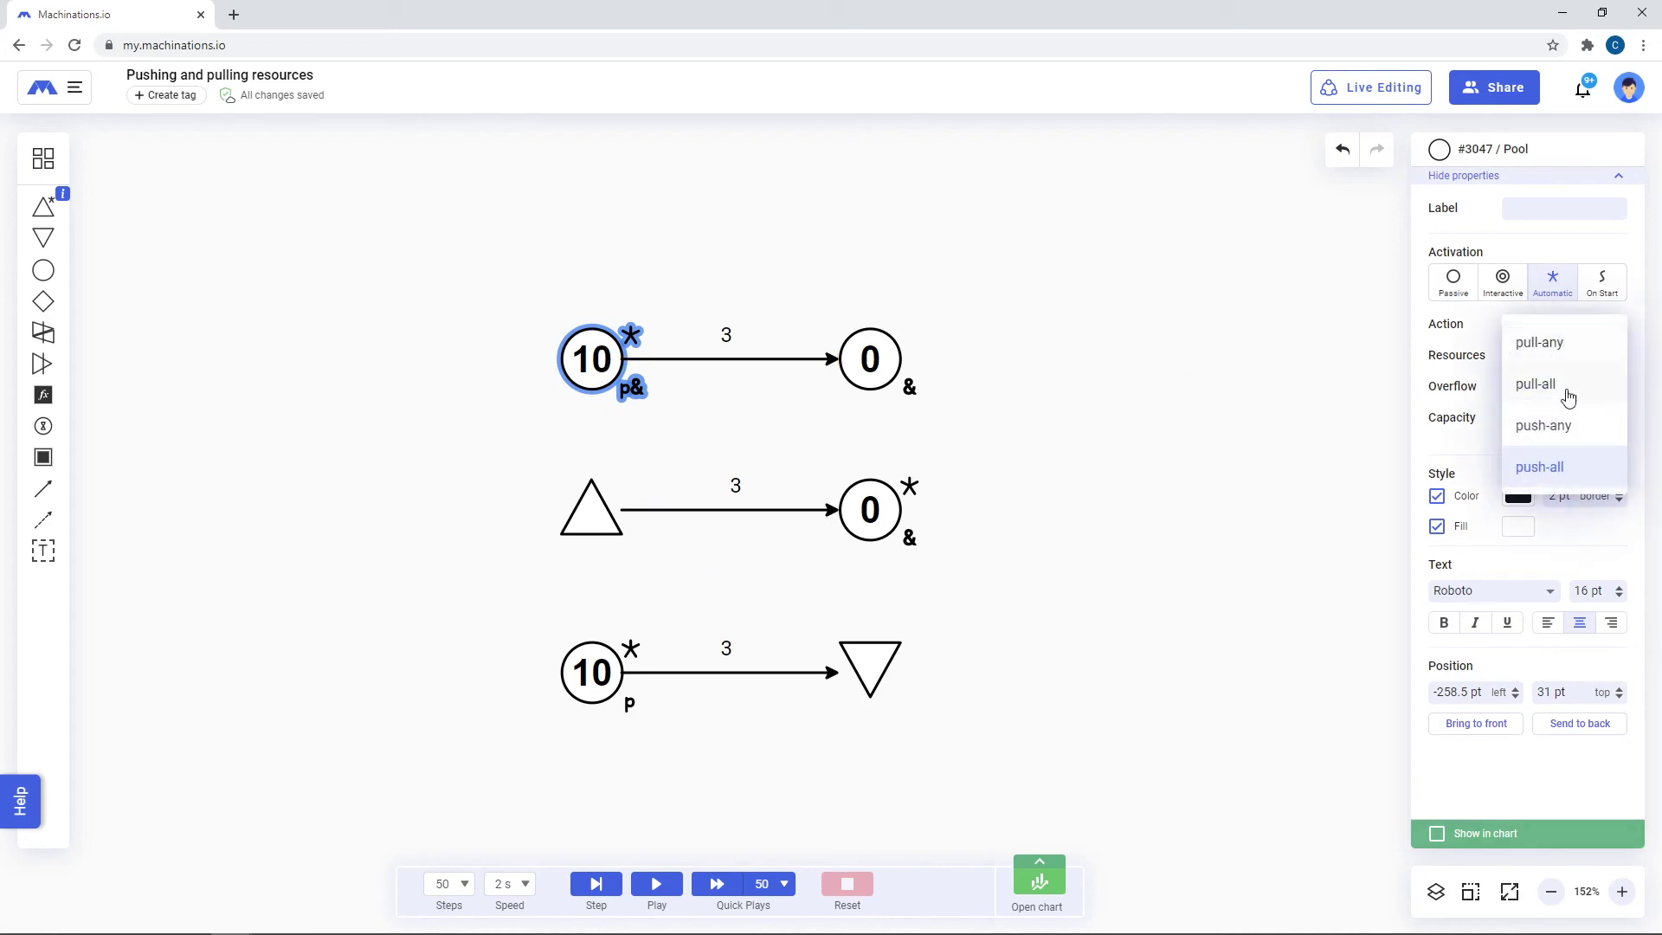
left_click(1545, 425)
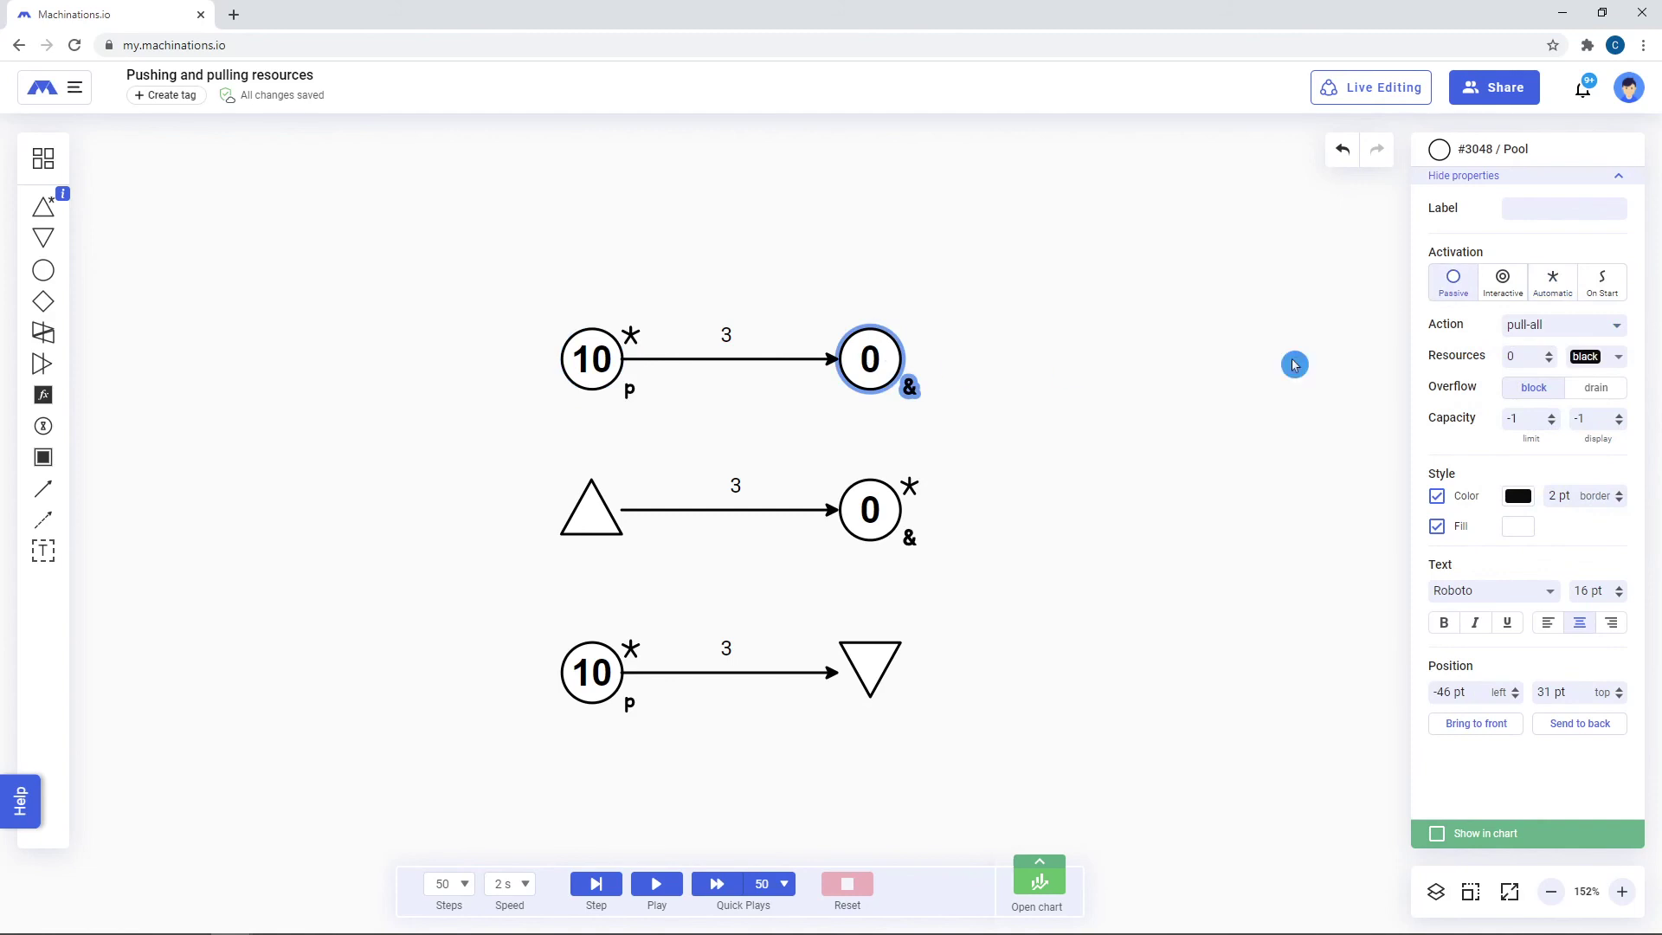
left_click(1559, 336)
left_click(1554, 344)
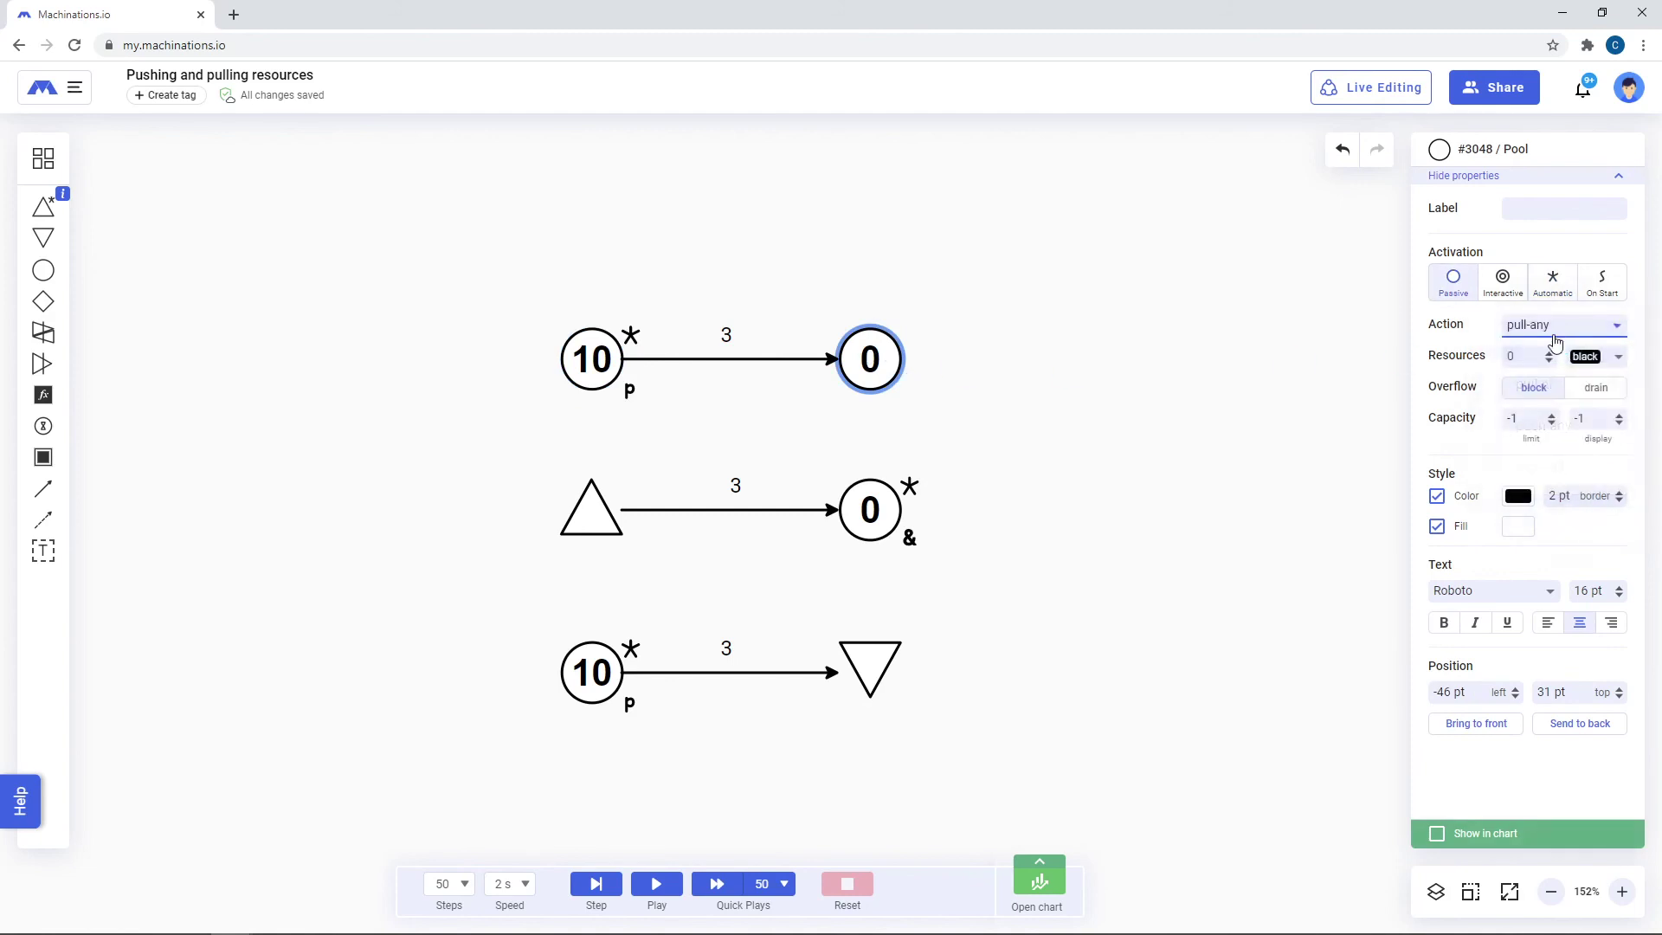
left_click(1554, 281)
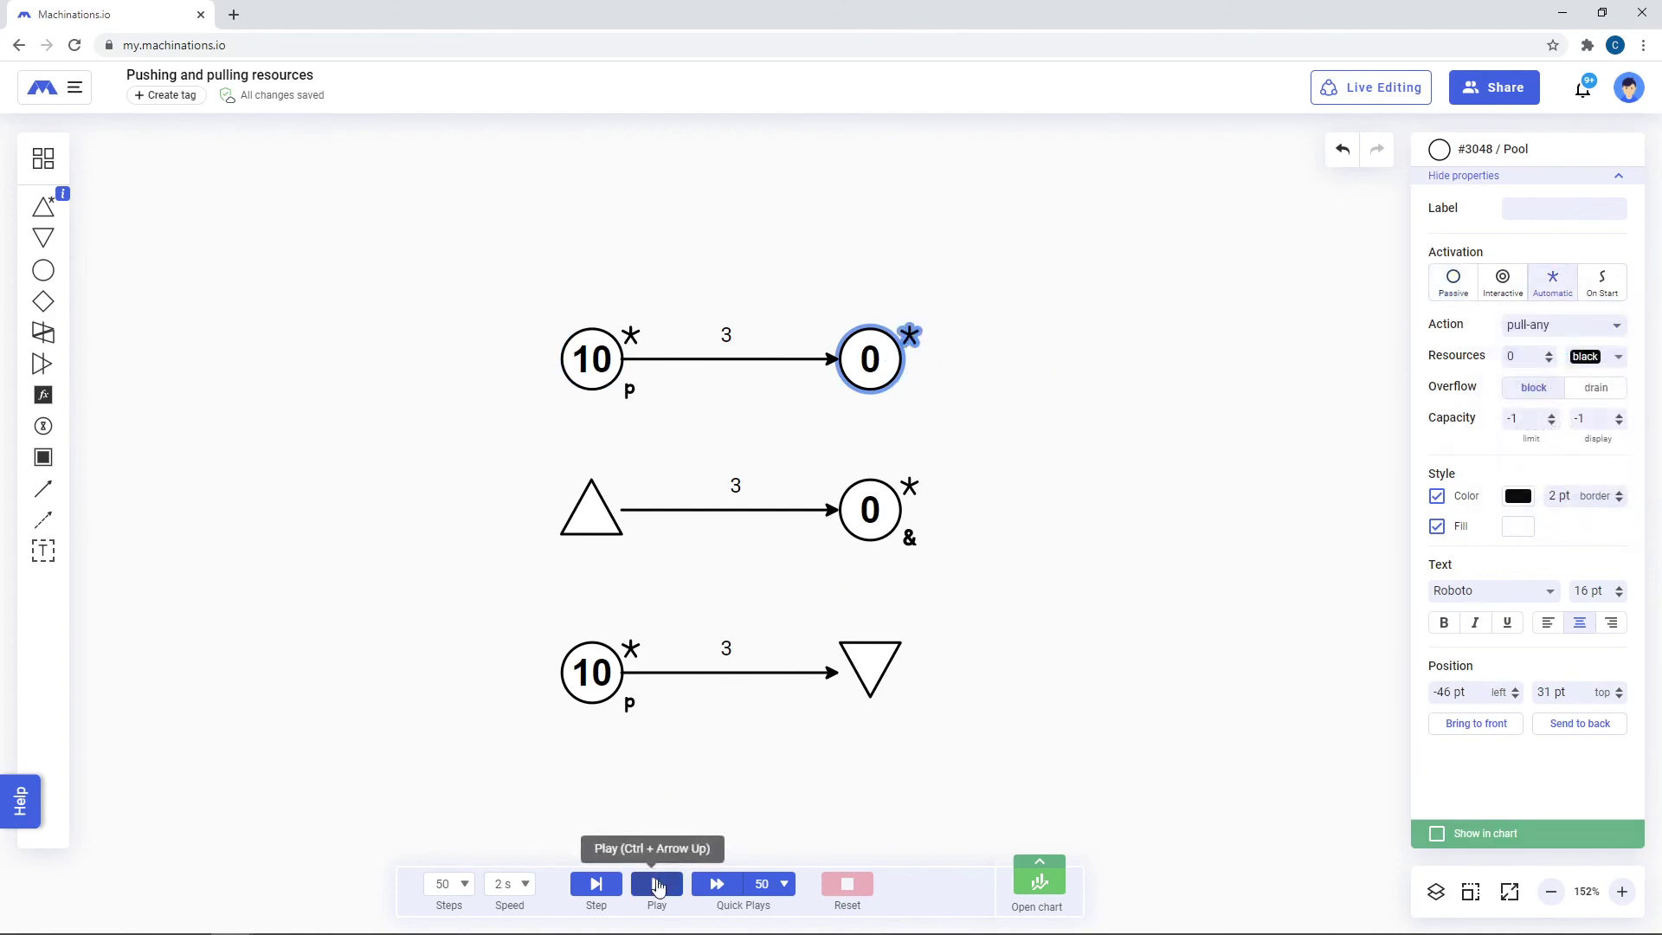
left_click(656, 884)
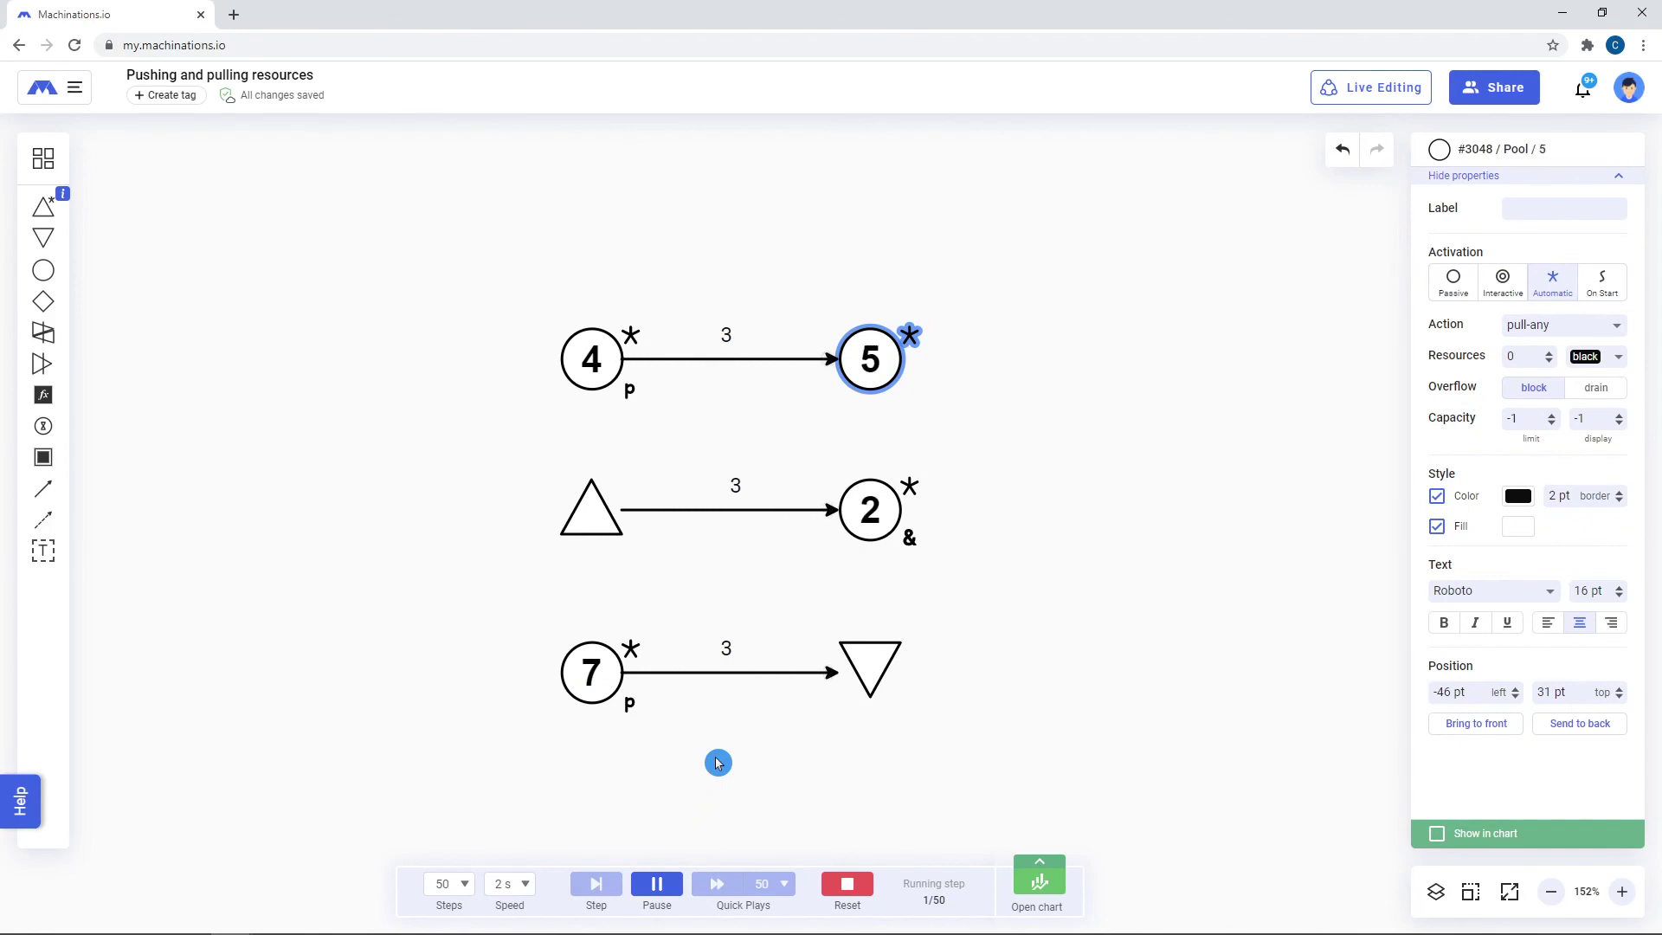
Make the middle-row triangle source automatic, then stop and reset the simulation
left_click(584, 504)
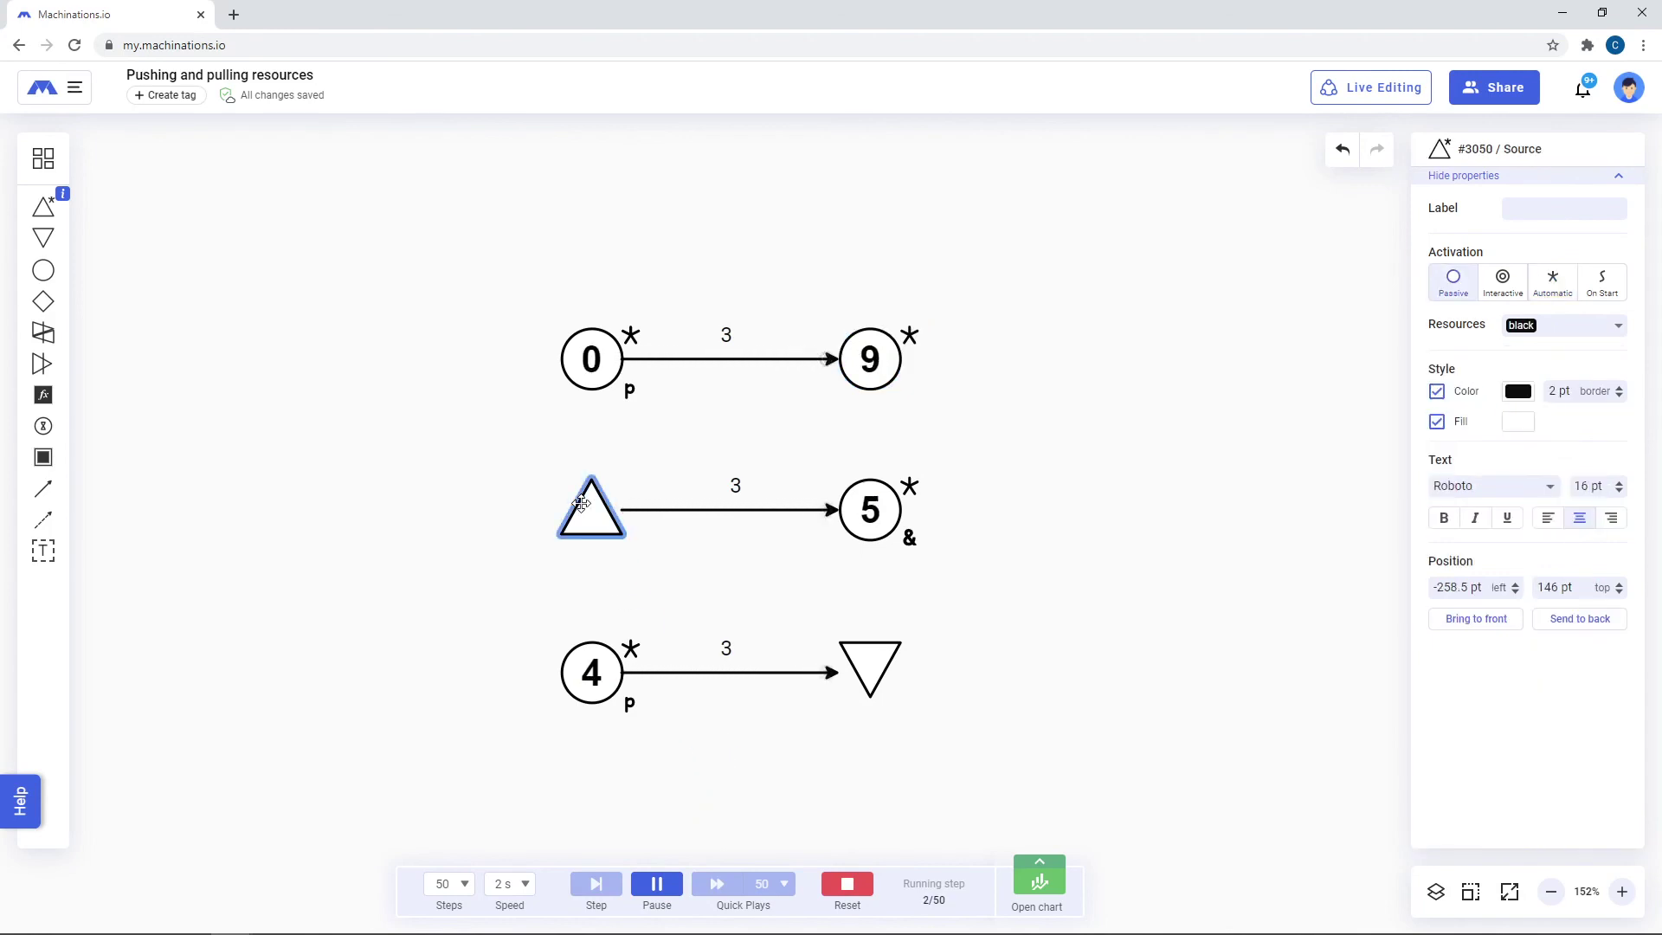
left_click(1553, 284)
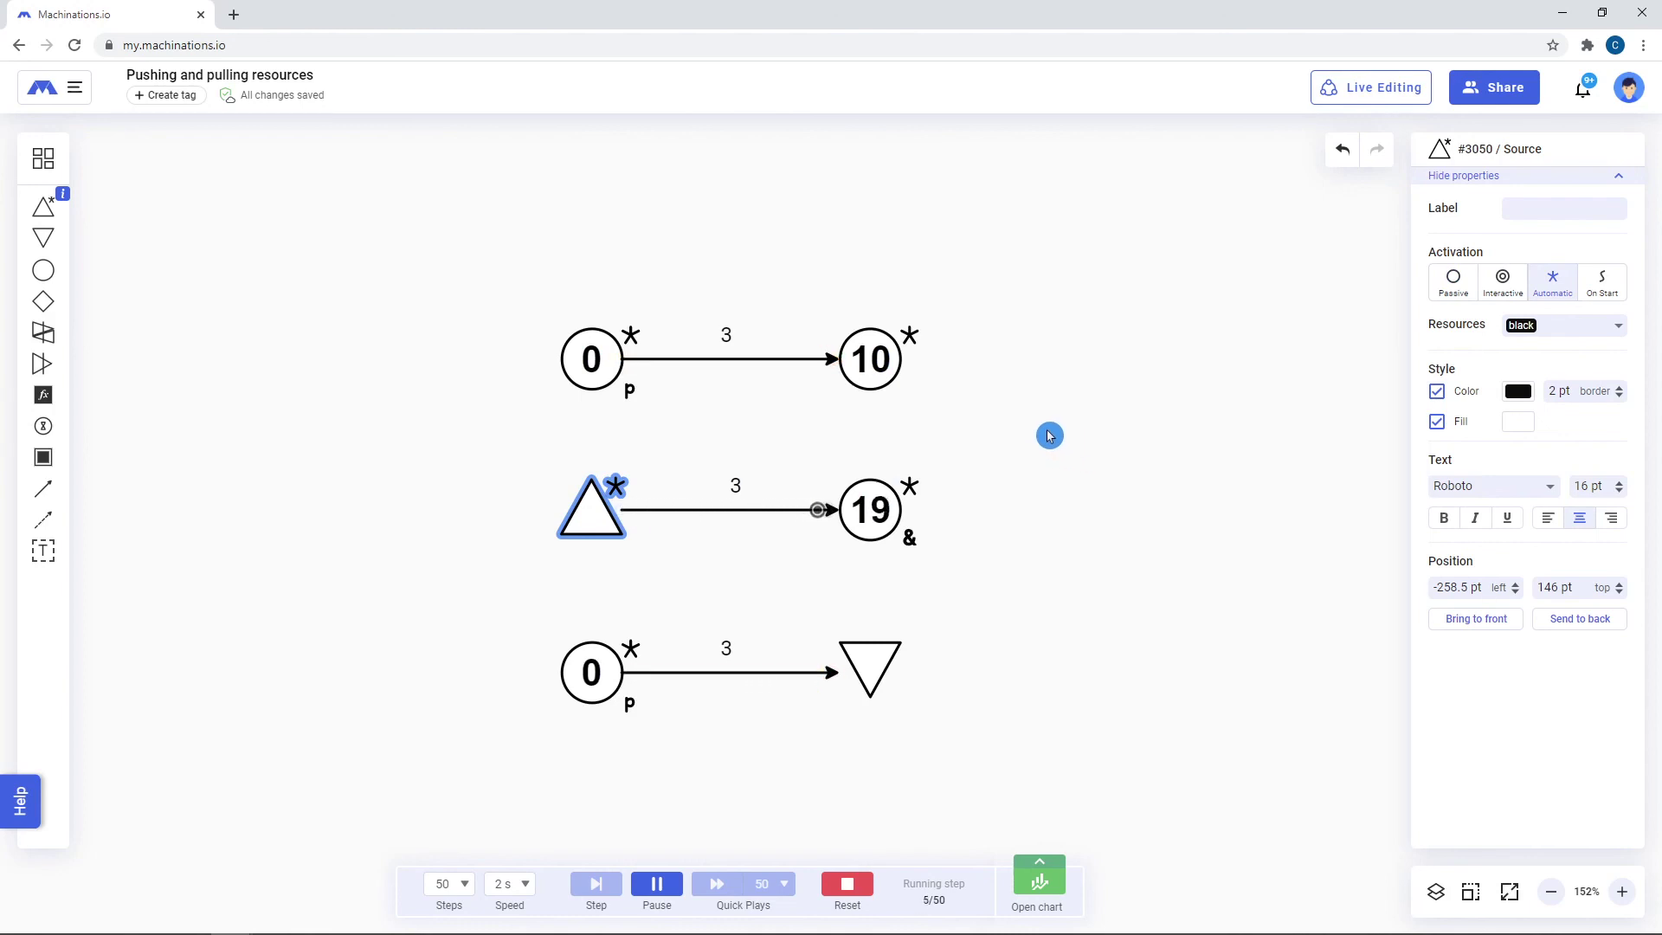
left_click(847, 891)
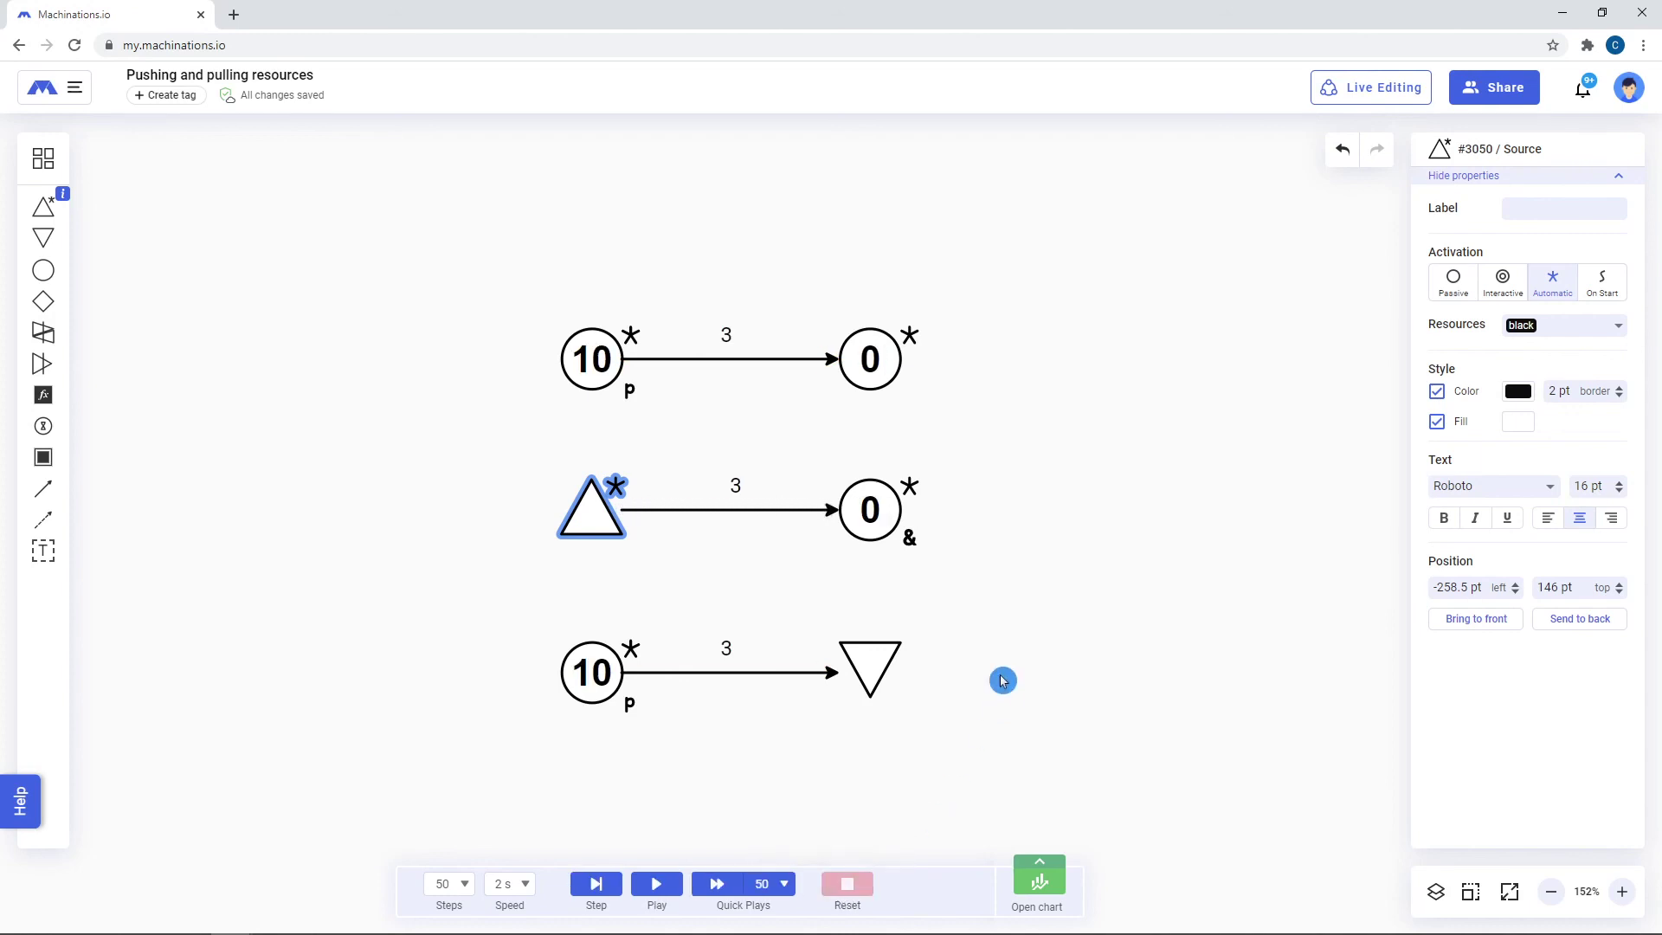